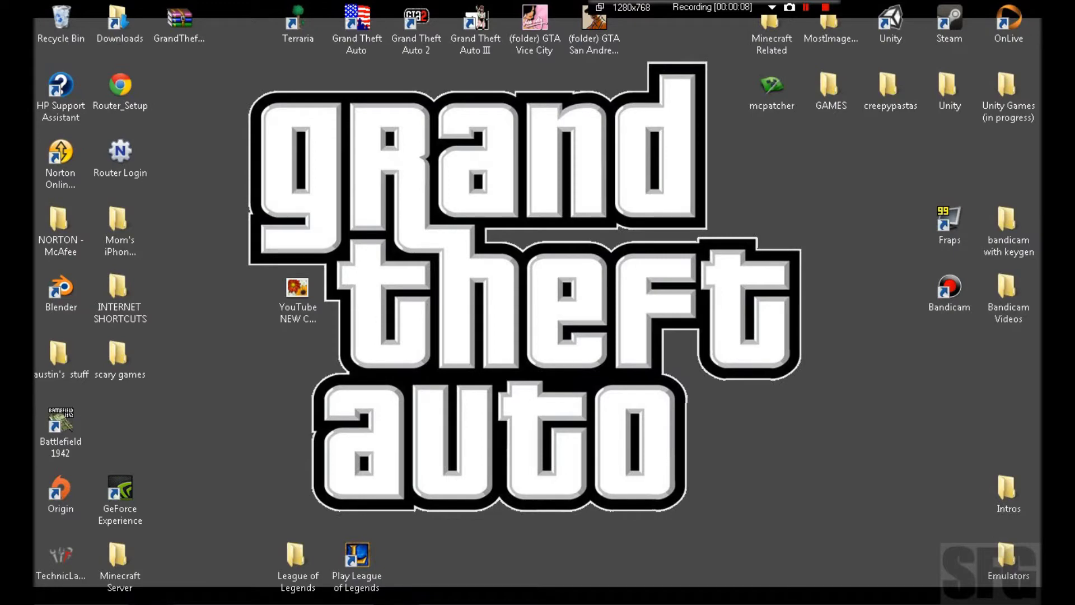
pyautogui.click(180, 28)
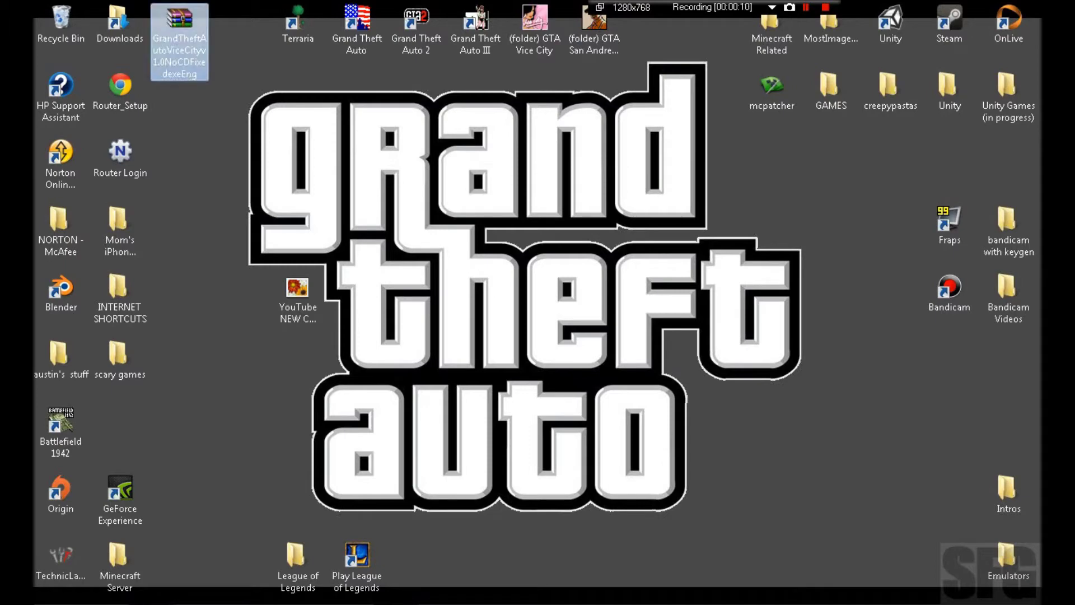
pyautogui.press('Return')
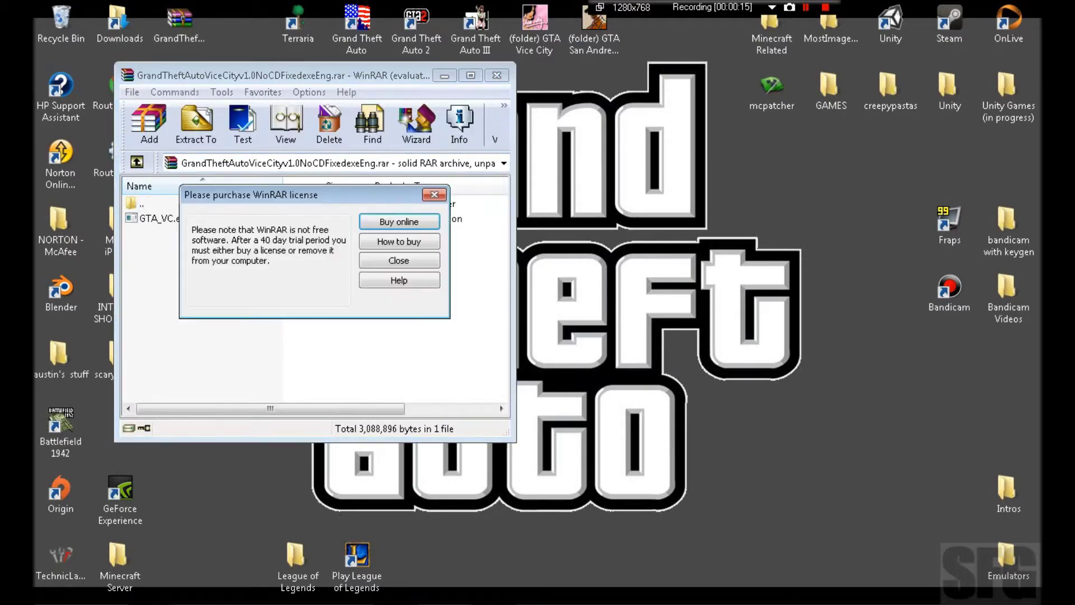
pyautogui.press('Escape')
pyautogui.hotkey('alt', 'F4')
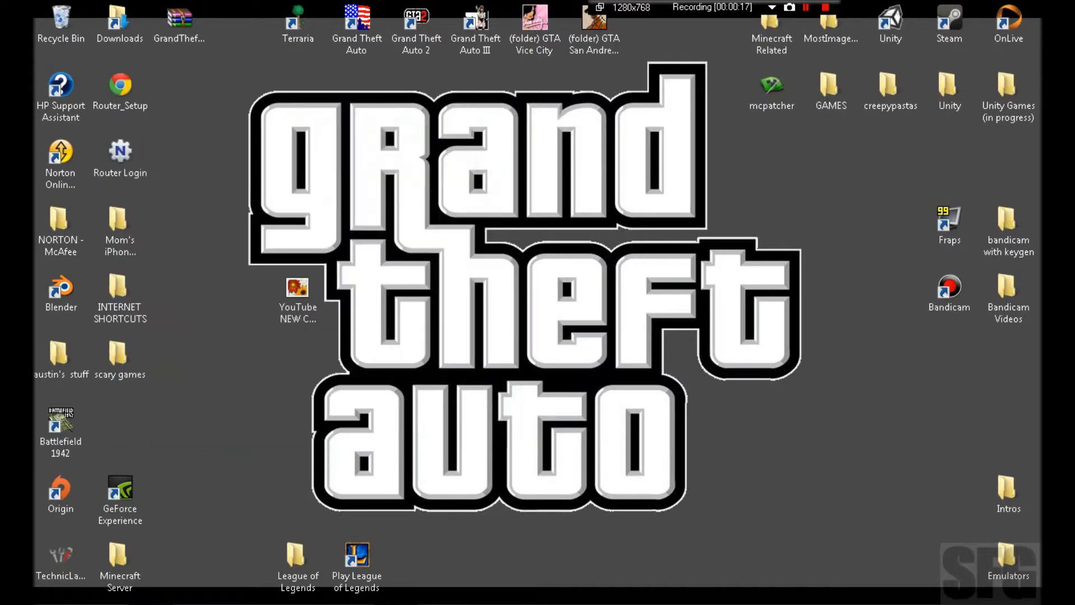
# Switch to Chrome, close the Google page and download the Vice City Multiplayer client for players, version 0.3z_r2.
pyautogui.click(395, 589)
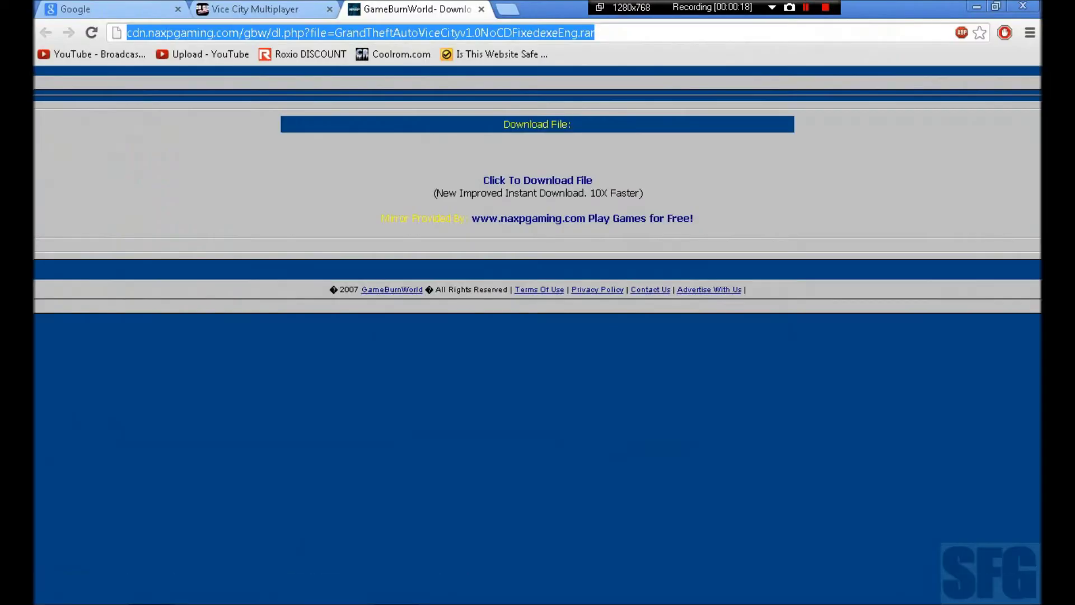
pyautogui.click(263, 9)
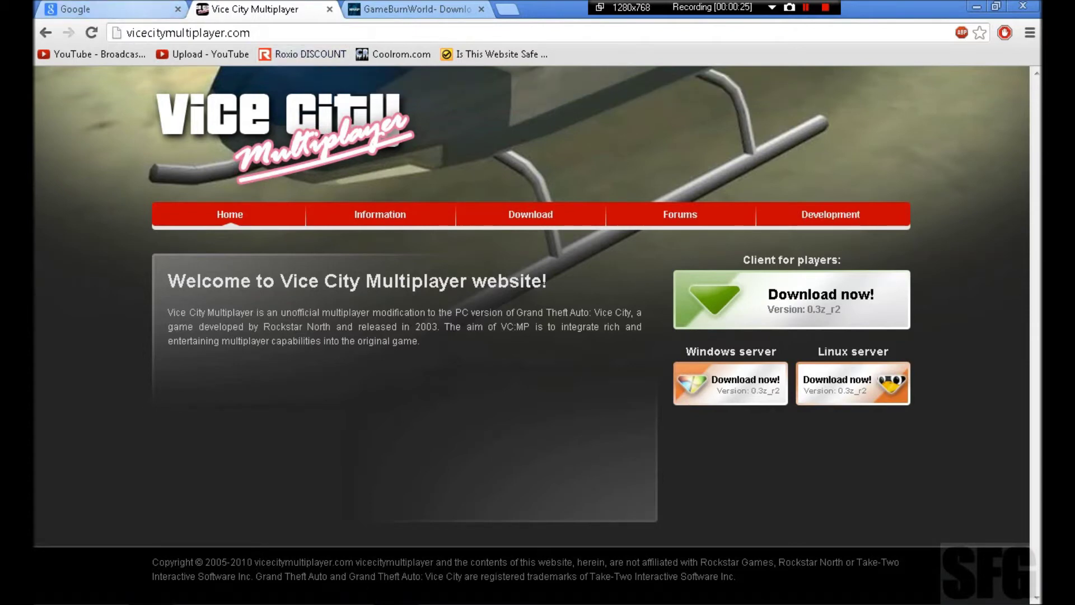
pyautogui.click(163, 9)
pyautogui.click(178, 9)
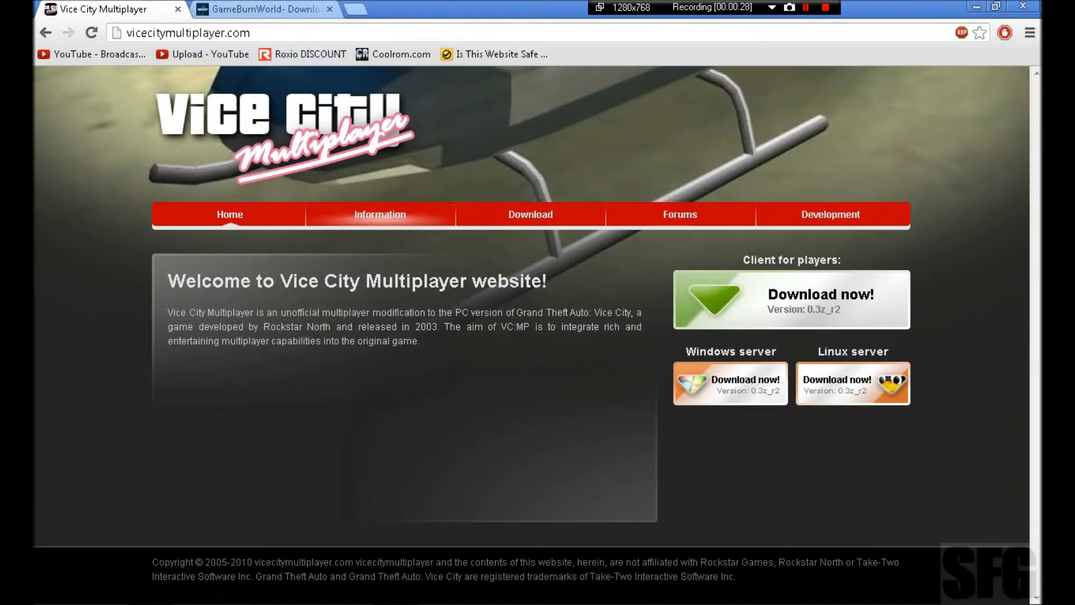
pyautogui.click(821, 295)
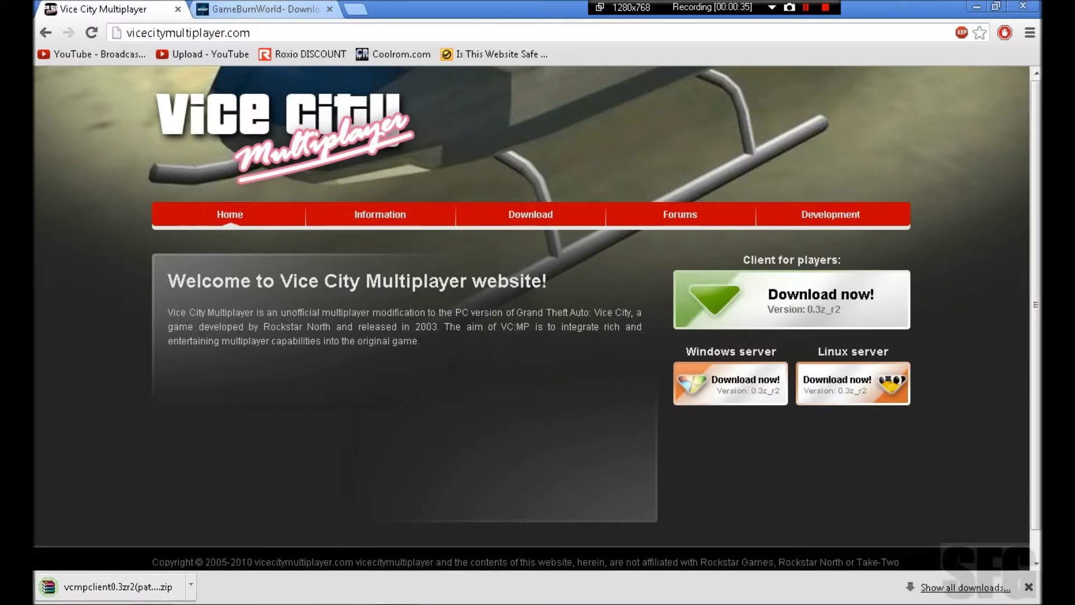
# Download GrandTheftAutoViceCityv1.0NoCDFixedexeEng.rar from the GameBurnWorld page and close the browser.
pyautogui.click(263, 9)
pyautogui.click(594, 33)
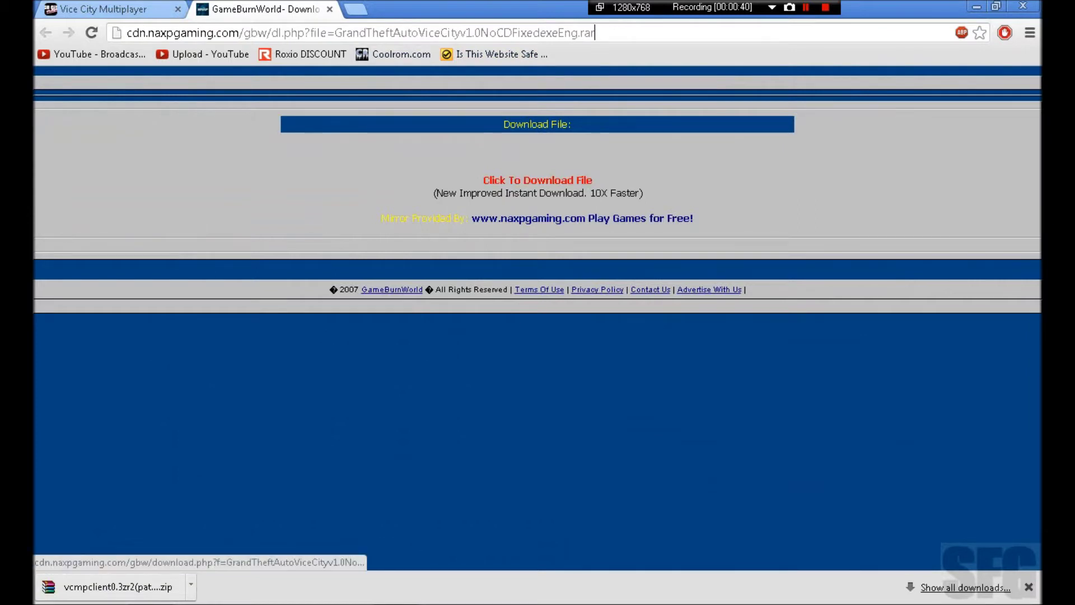
pyautogui.click(538, 180)
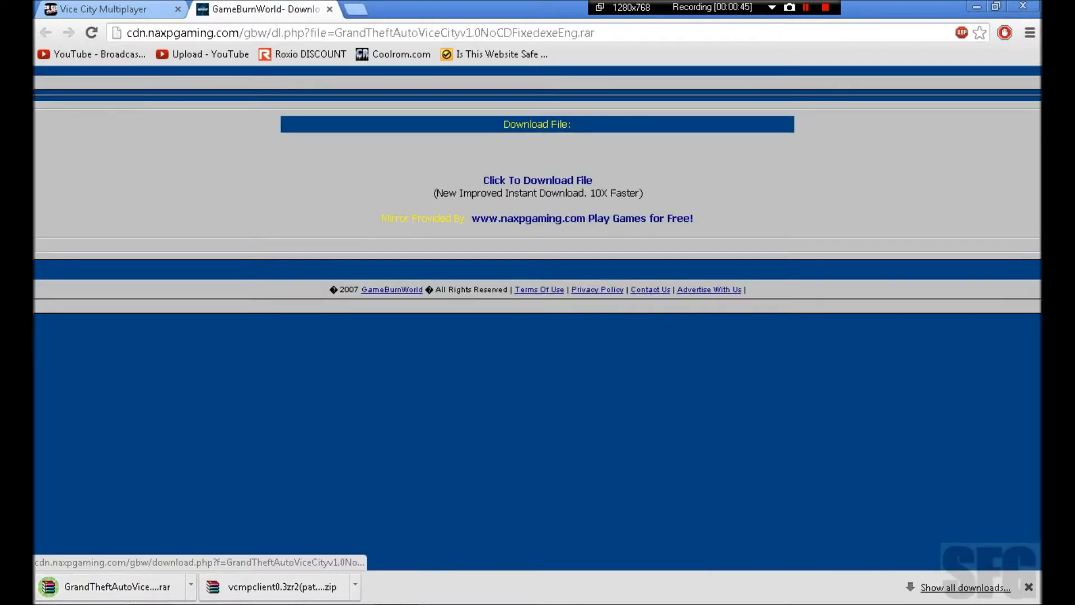
pyautogui.click(329, 9)
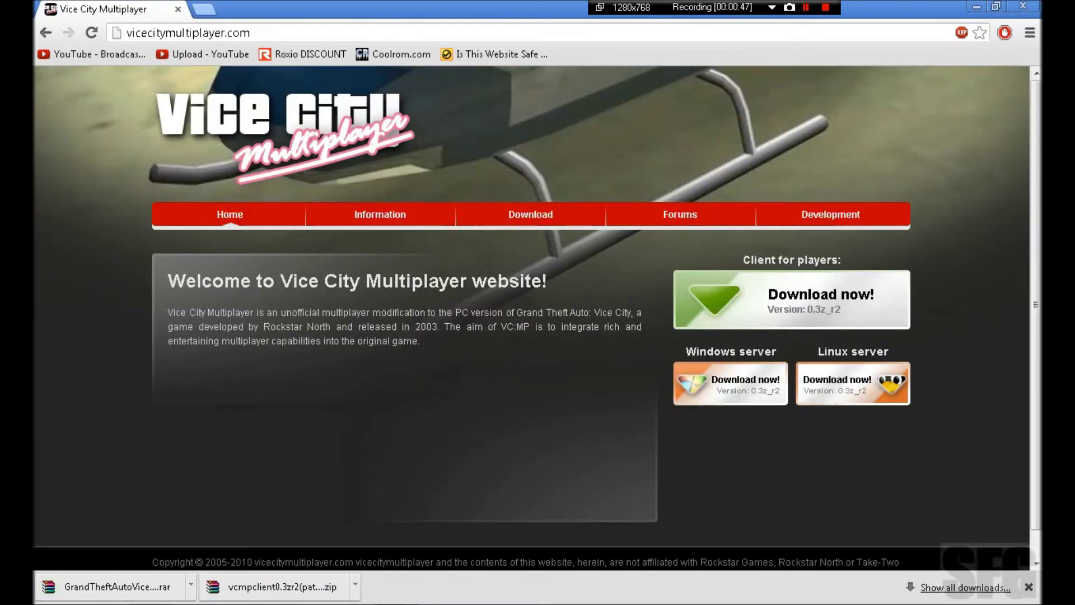
pyautogui.click(178, 9)
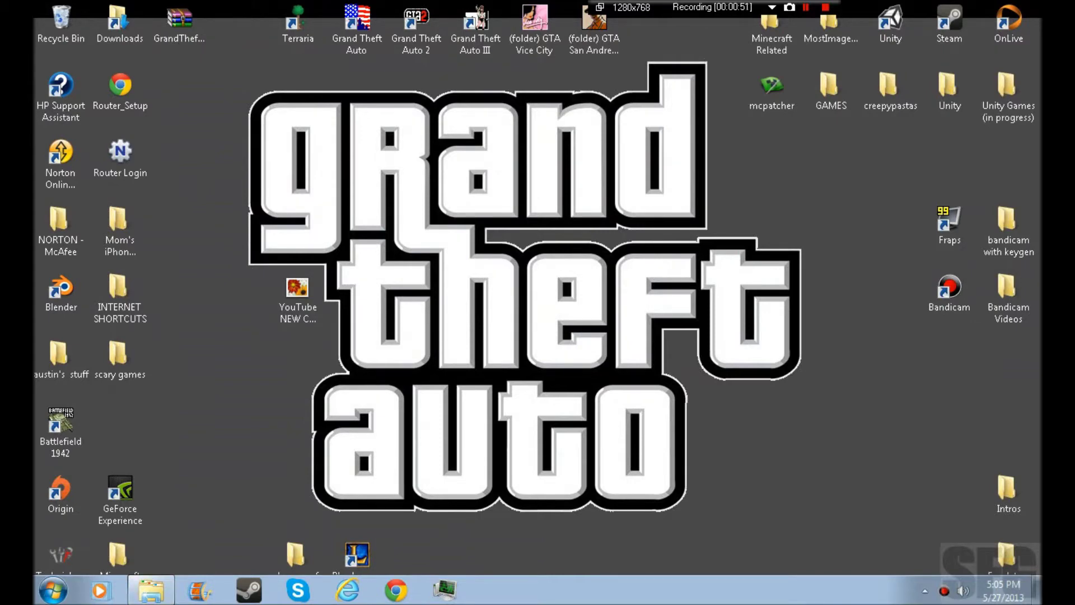
# Open the Downloads folder and clear the old Grand Theft Auto Vice City archive off the desktop.
pyautogui.doubleClick(120, 22)
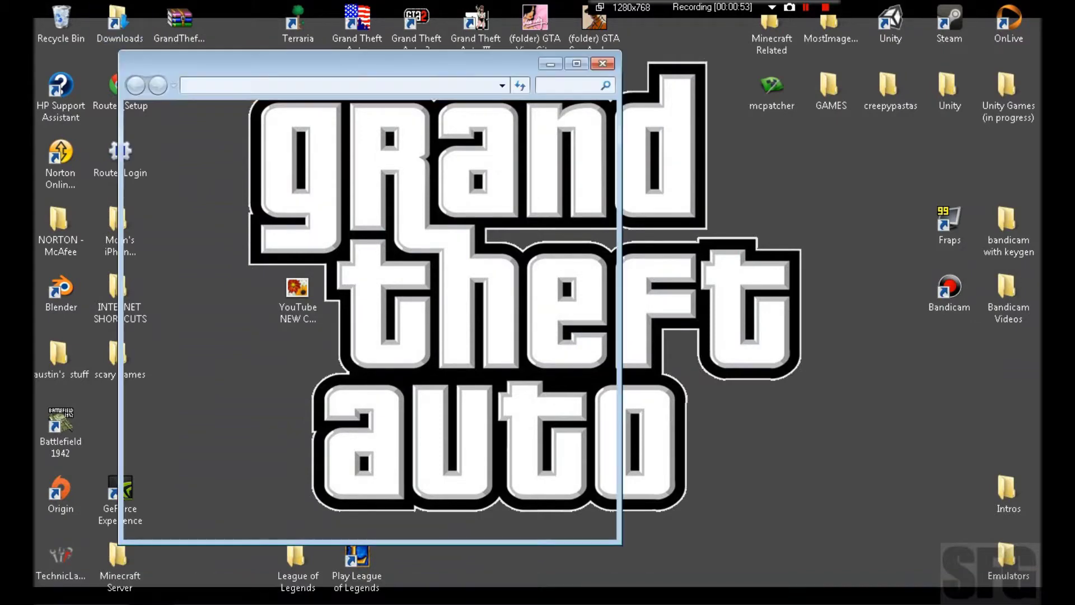
pyautogui.moveTo(180, 23); pyautogui.dragTo(567, 43)
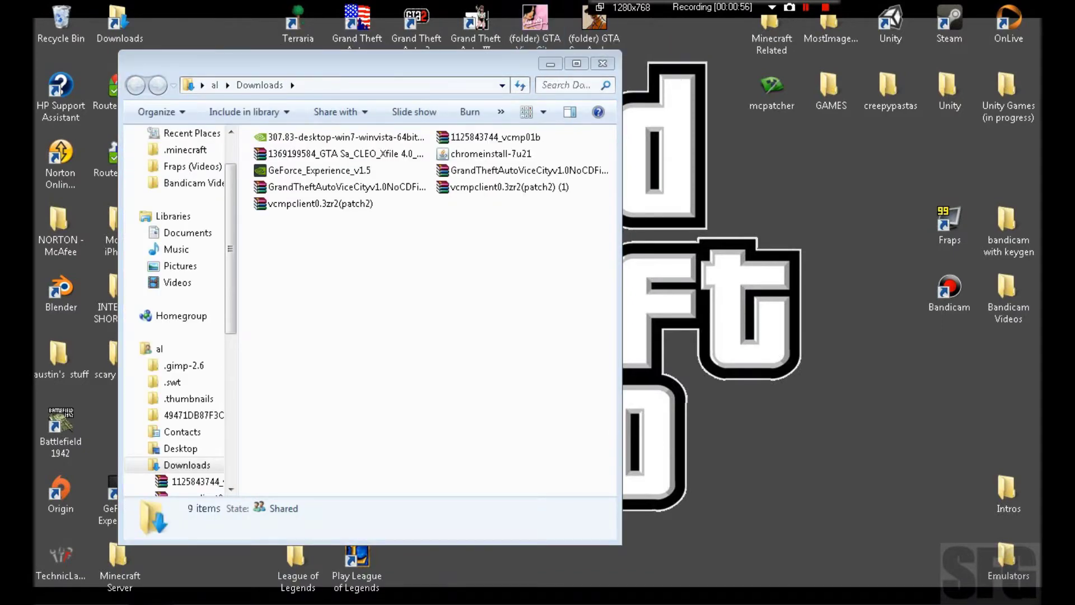
pyautogui.moveTo(392, 216); pyautogui.dragTo(423, 185)
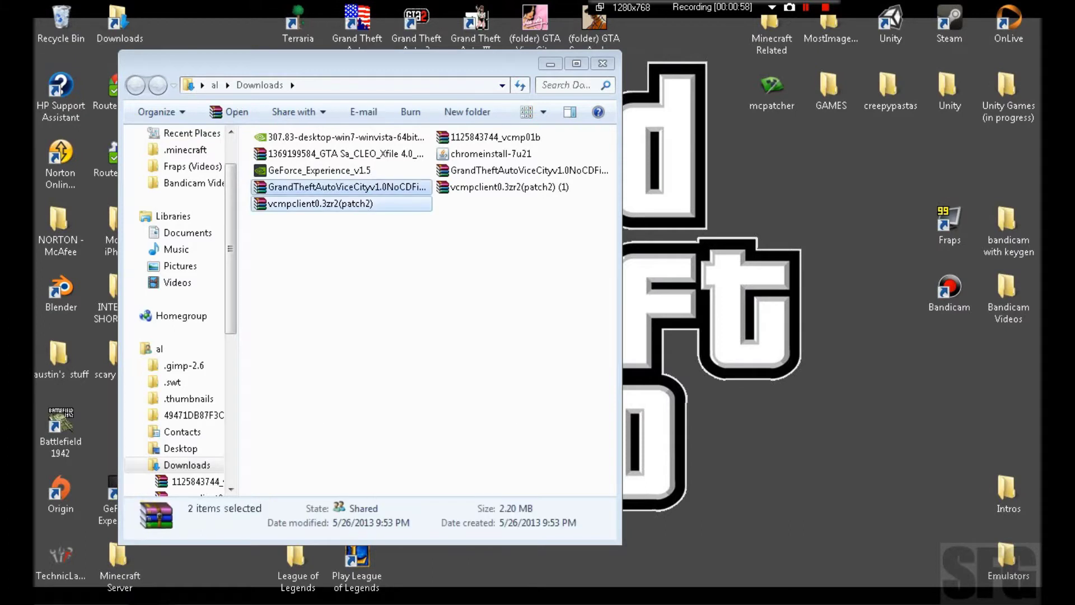
pyautogui.click(347, 224)
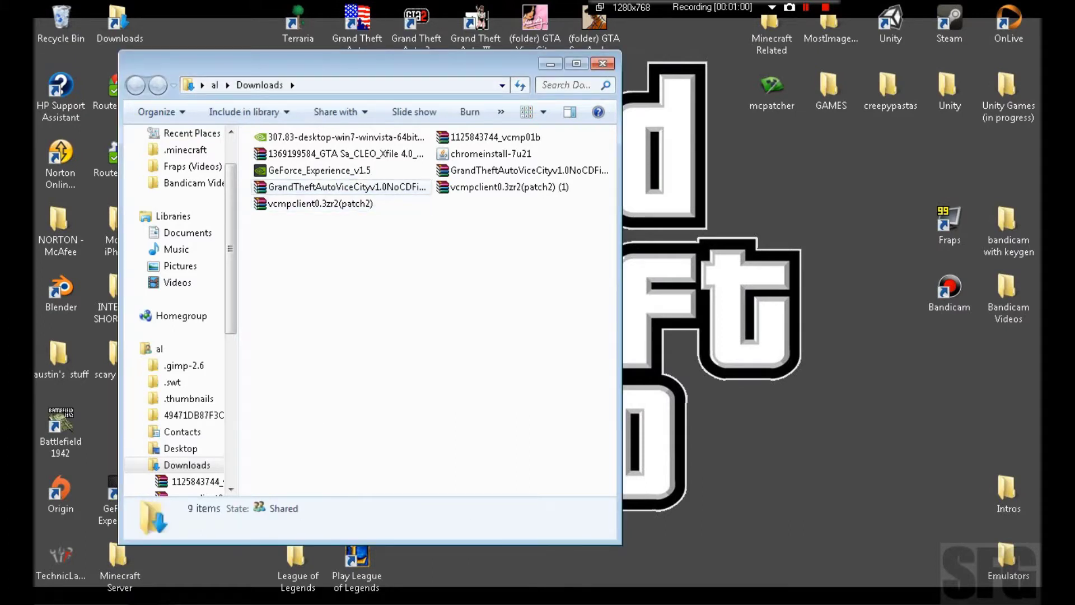
# Move the GrandTheftAutoViceCityv1.0NoCDFixedexeEng and vcmpclient0.3zr2(patch2) (1) archives from Downloads to the desktop and close the folder.
pyautogui.click(417, 187)
pyautogui.keyDown('ctrl'); pyautogui.click(448, 188); pyautogui.keyUp('ctrl')
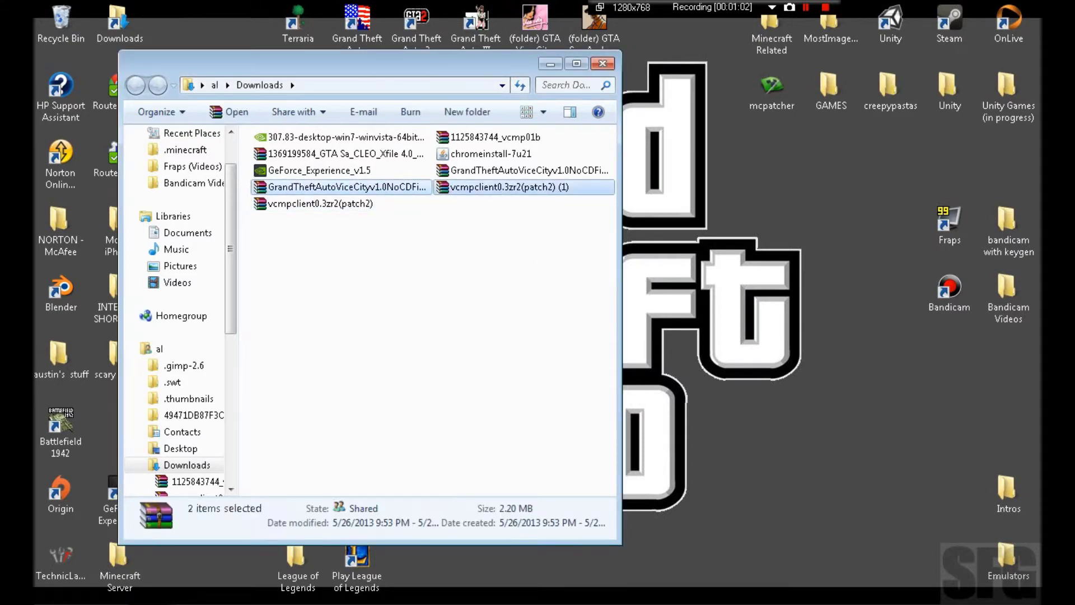
pyautogui.moveTo(504, 187); pyautogui.dragTo(812, 280)
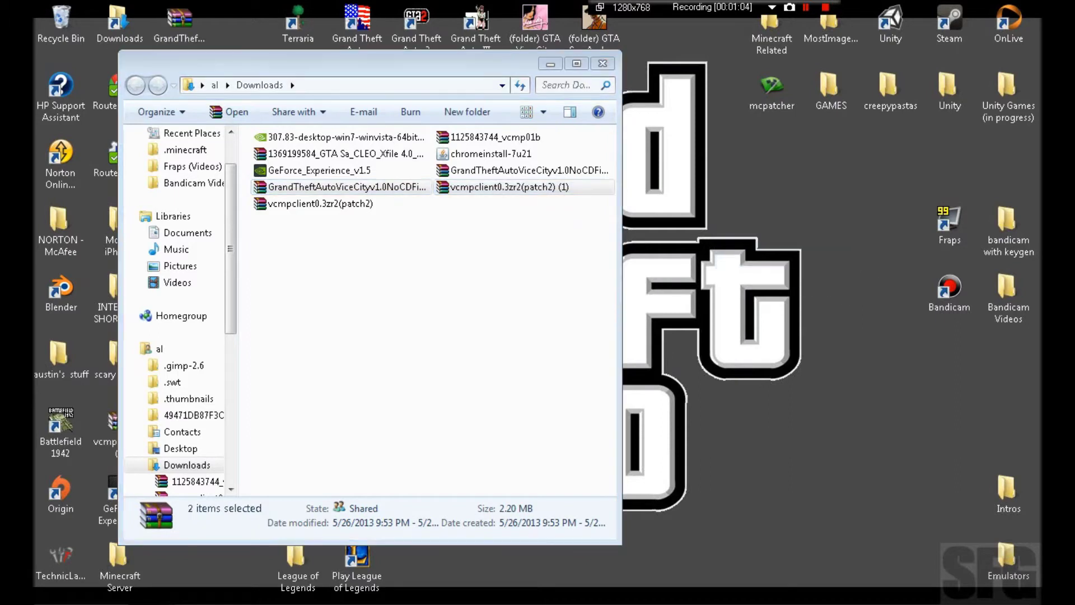
pyautogui.click(602, 63)
pyautogui.click(831, 230)
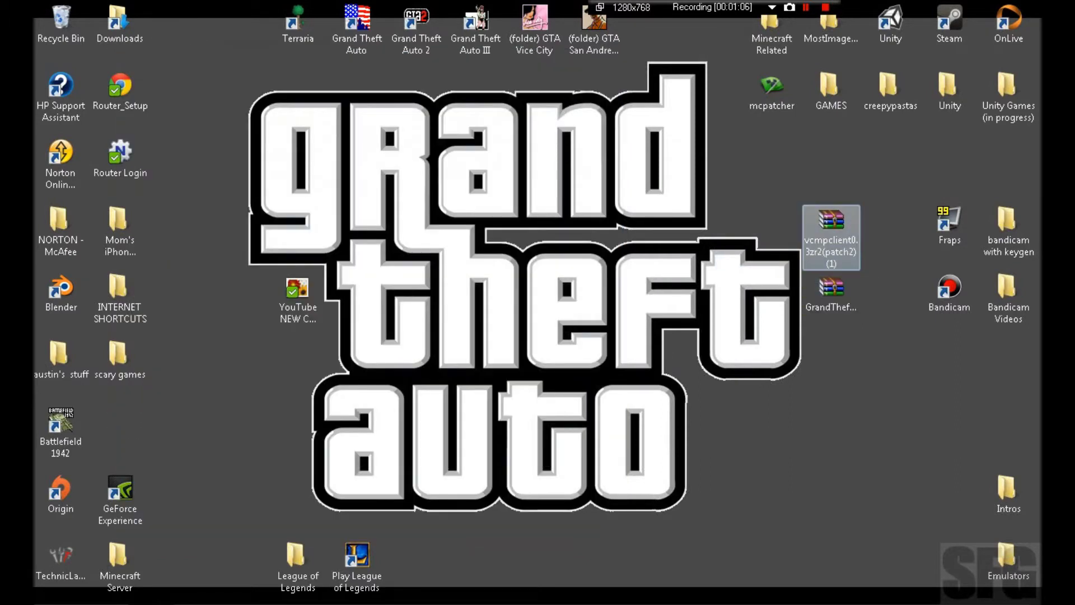
pyautogui.click(831, 294)
pyautogui.click(831, 230)
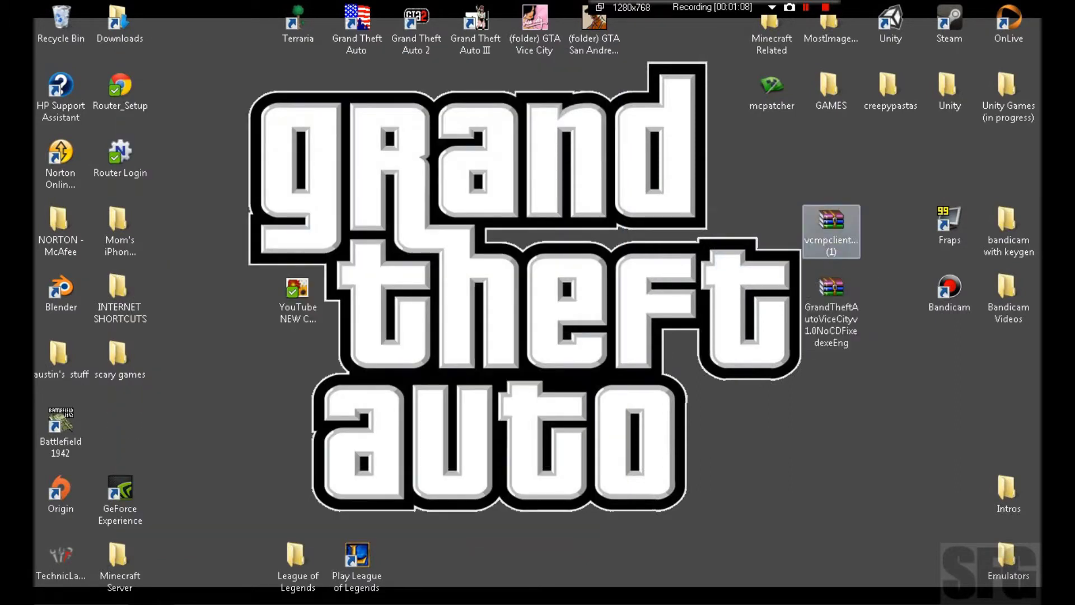
# Open the Grand Theft Auto Vice City archive from the desktop and delete grugtavccd.nfo from it.
pyautogui.click(831, 288)
pyautogui.doubleClick(831, 292)
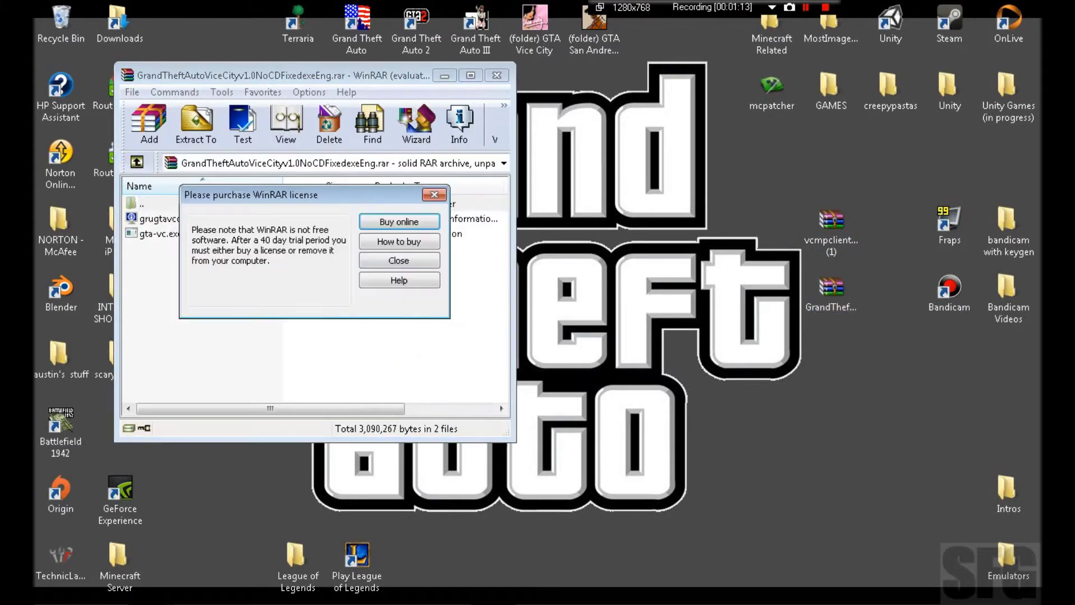
pyautogui.click(434, 194)
pyautogui.click(382, 218)
pyautogui.rightClick(382, 218)
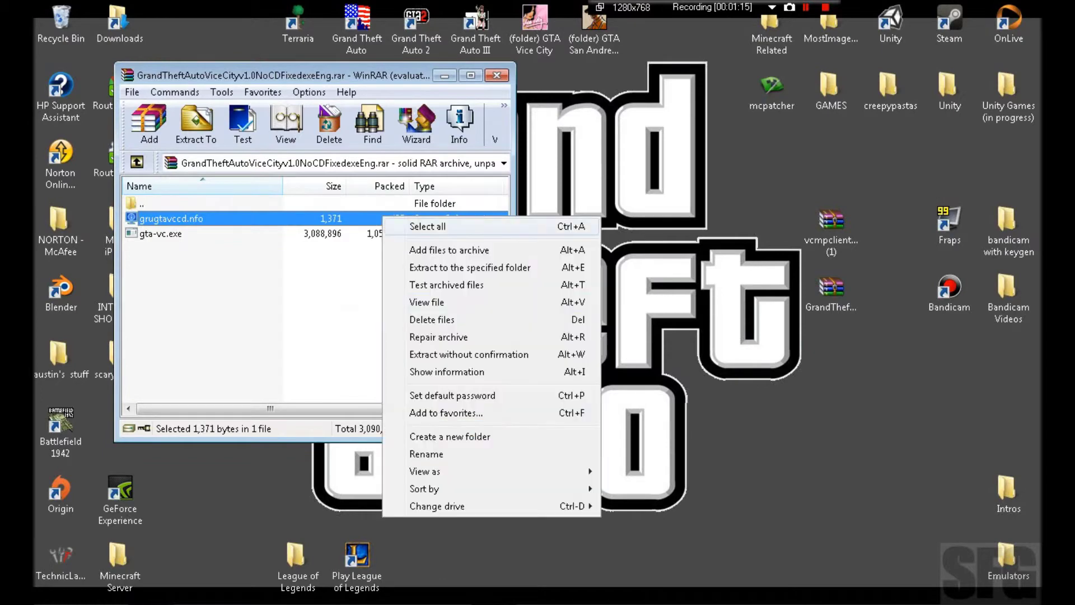
pyautogui.click(432, 319)
pyautogui.press('Return')
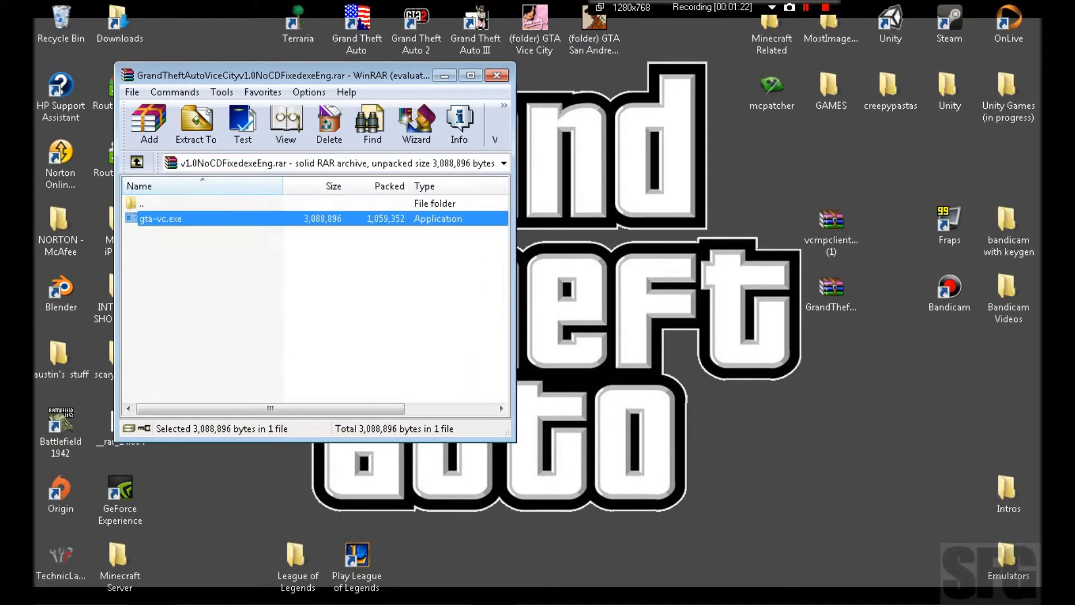
# Clear the file selection in the archive and place the Grand Theft Auto archive icon beneath the vcmpclient archive on the desktop.
pyautogui.click(160, 219)
pyautogui.click(224, 280)
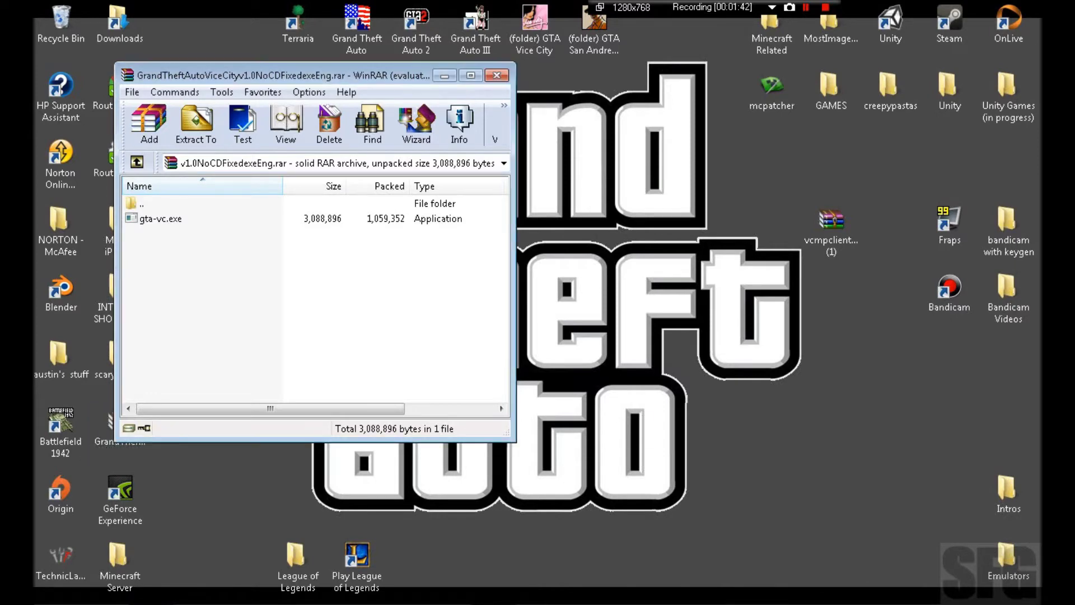
pyautogui.moveTo(109, 423); pyautogui.dragTo(832, 294)
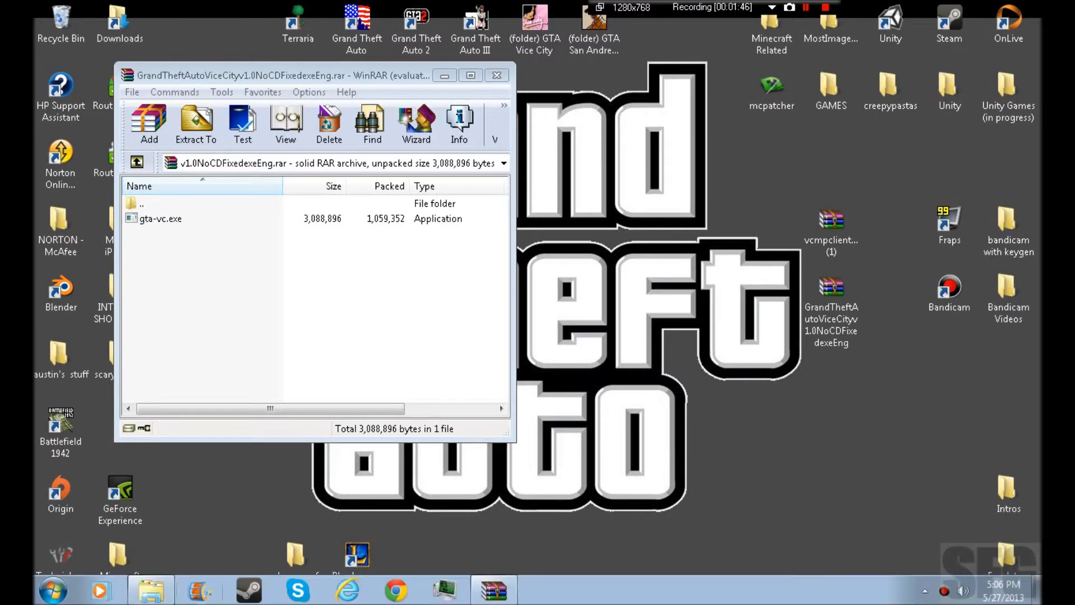
# Place the open Grand Theft Auto Vice City folder window beside the archive window and switch it to Computer.
pyautogui.click(151, 590)
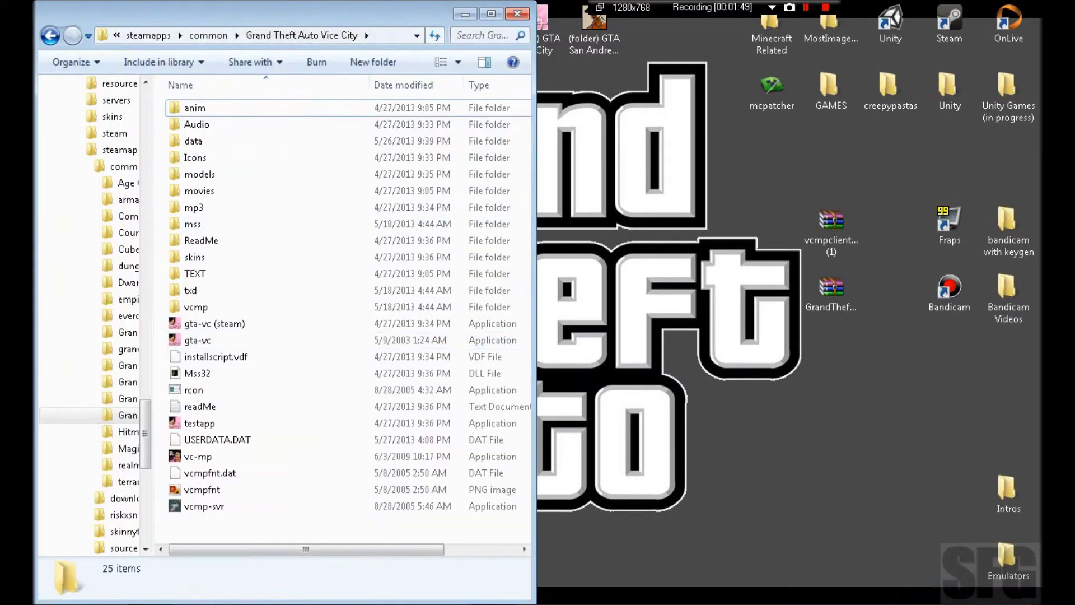
pyautogui.moveTo(392, 12); pyautogui.dragTo(943, 12)
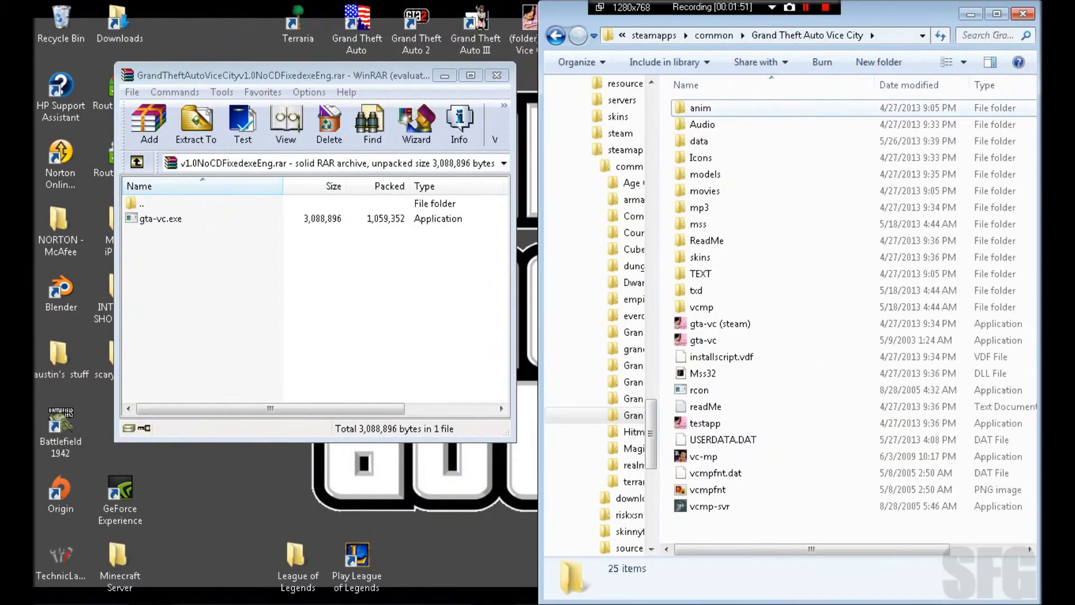
pyautogui.scroll(10, 621, 426)
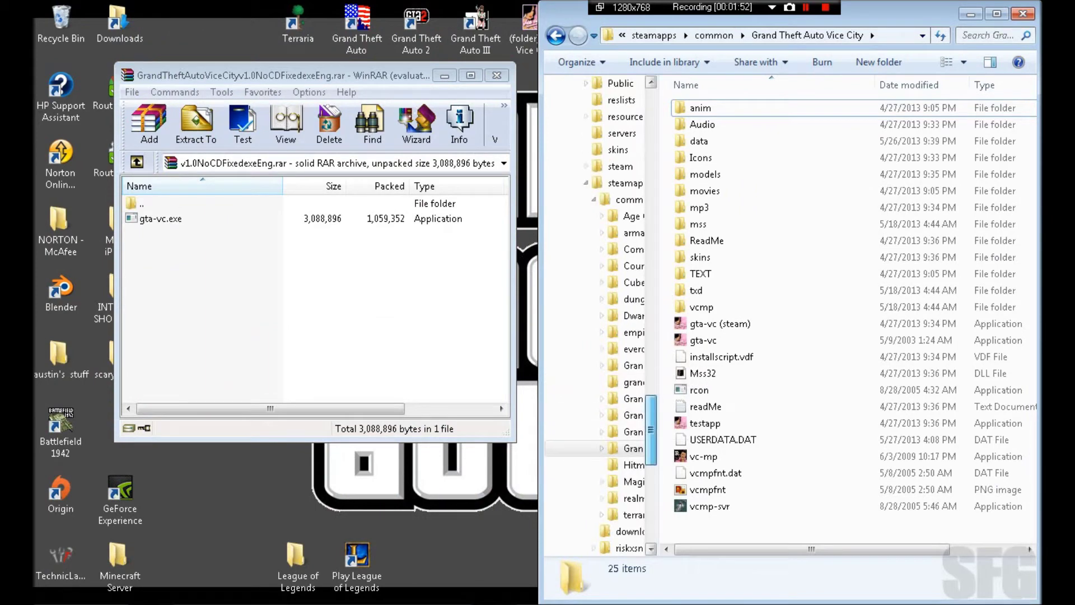
pyautogui.scroll(10, 611, 316)
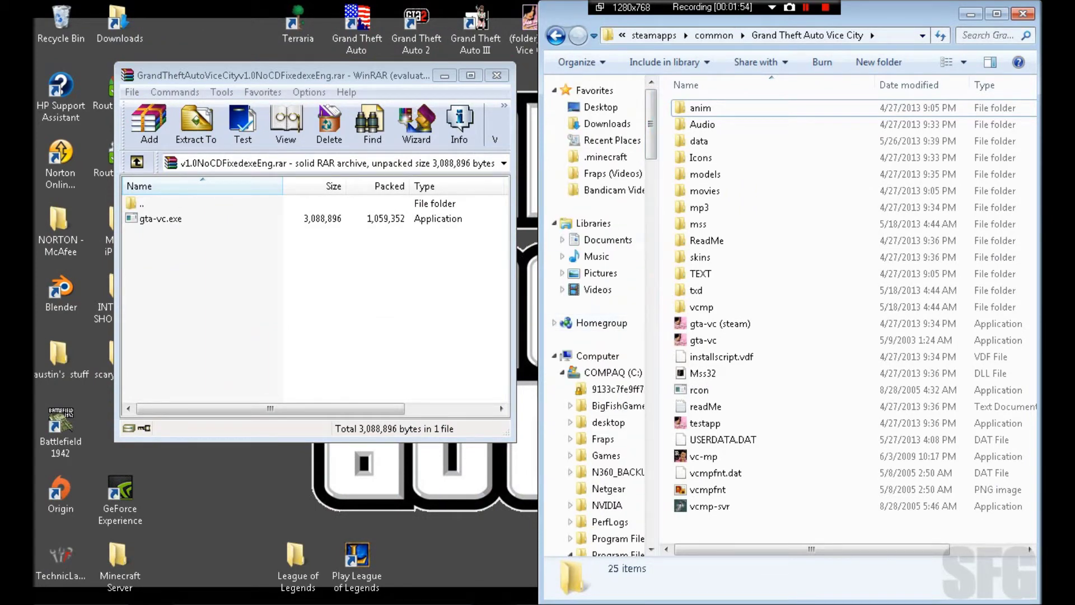
pyautogui.click(598, 356)
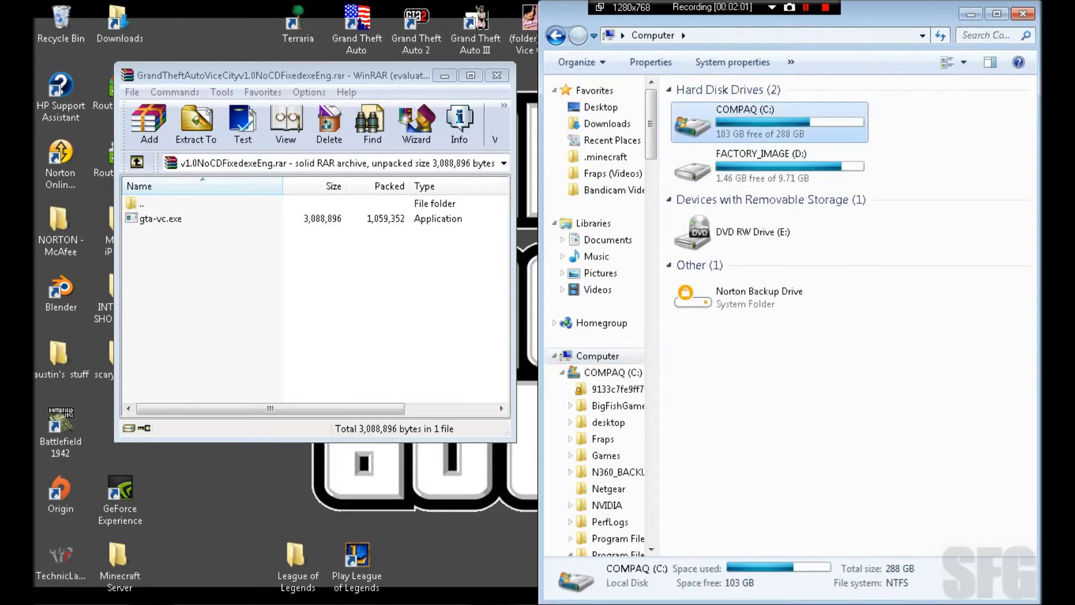
# Browse from the C: drive through Program Files (x86), Steam and steamapps to the common folder.
pyautogui.doubleClick(769, 127)
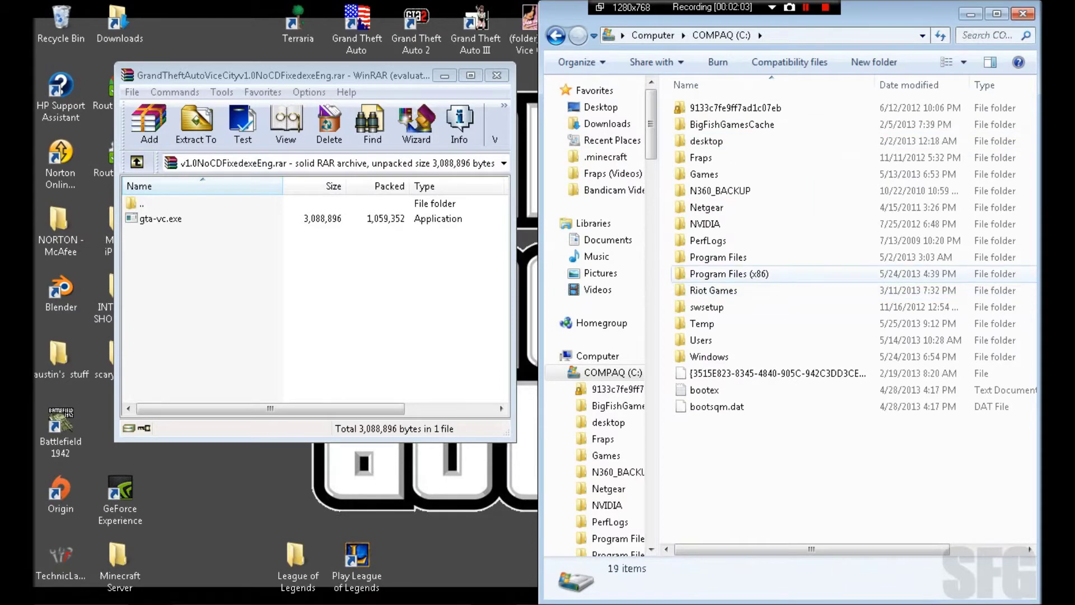
pyautogui.doubleClick(728, 273)
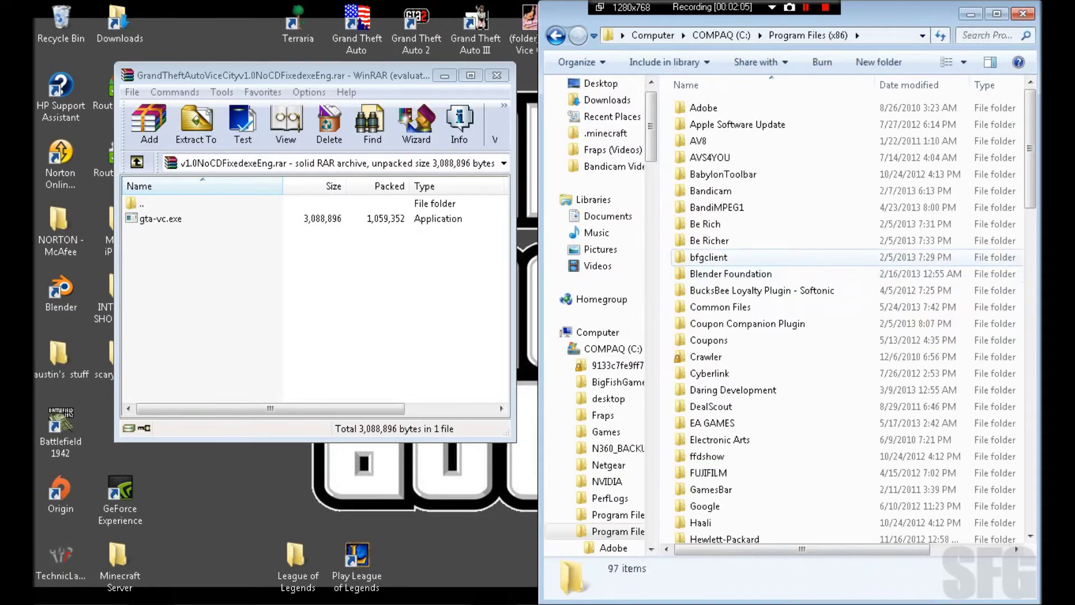
pyautogui.scroll(-12, 728, 269)
pyautogui.scroll(-8, 728, 268)
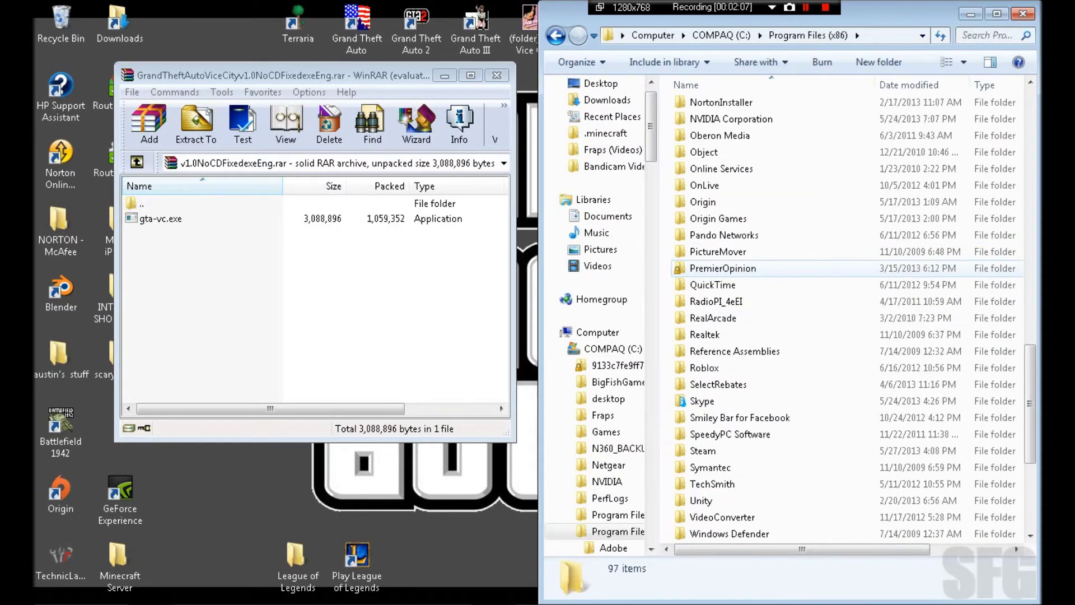
pyautogui.doubleClick(722, 351)
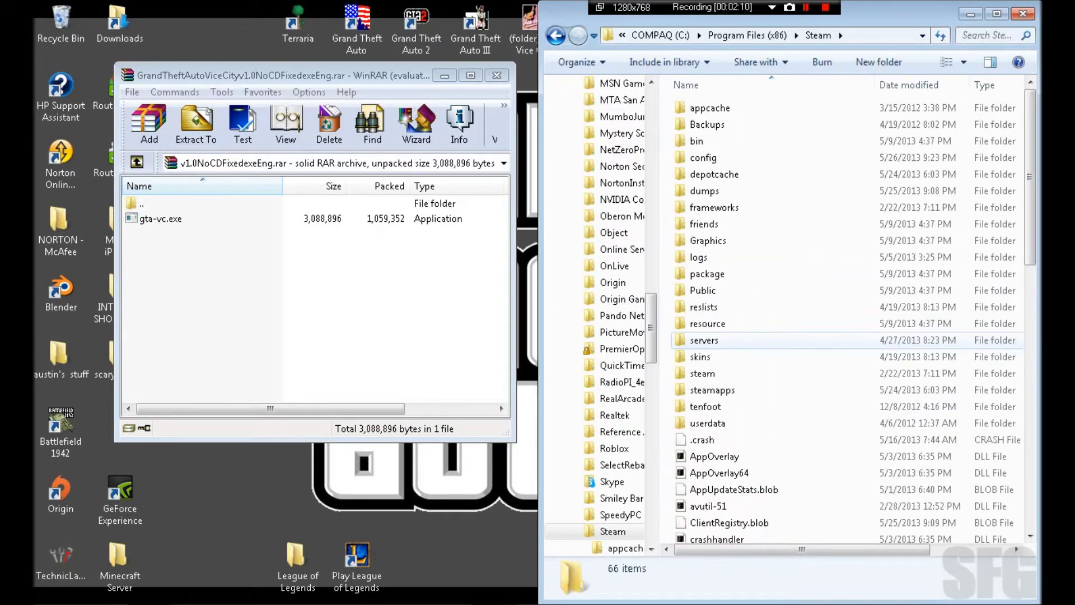
pyautogui.doubleClick(713, 390)
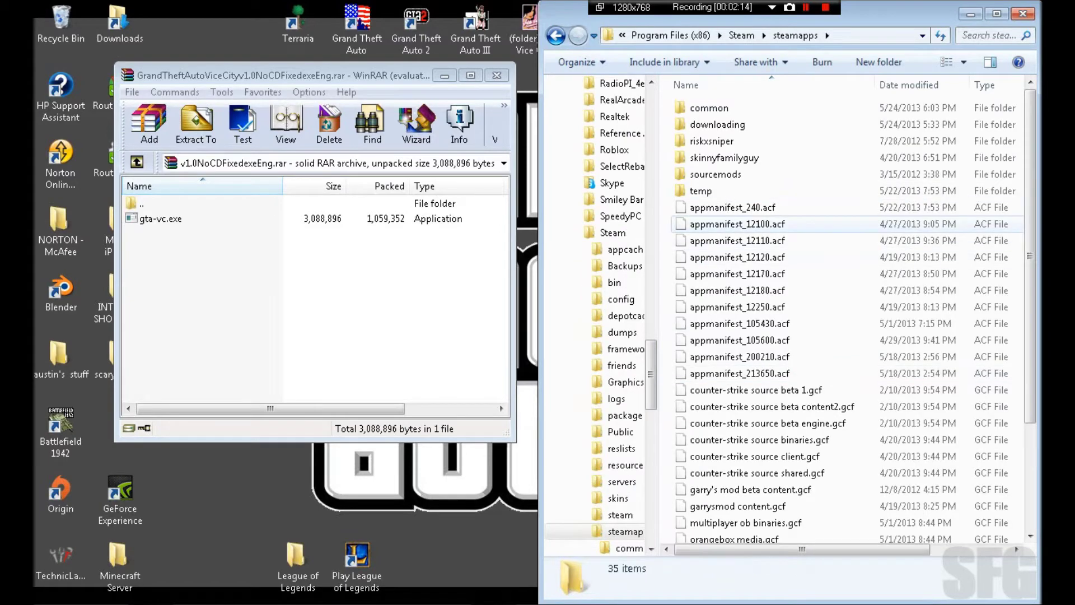
pyautogui.doubleClick(709, 107)
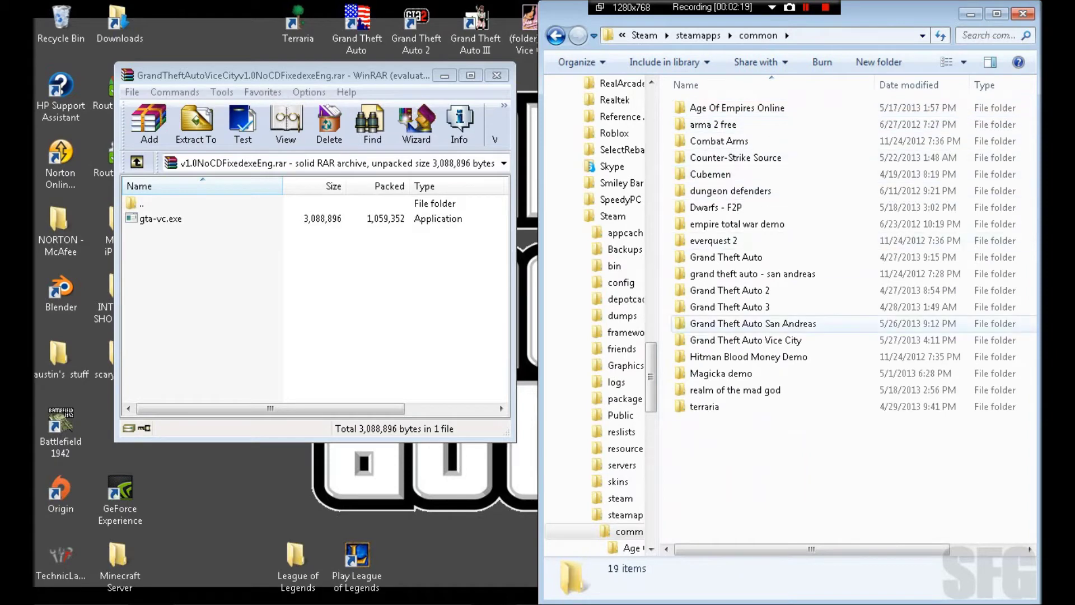
# Open the Grand Theft Auto Vice City folder and open the name of gta-vc (steam) for editing, leaving it unrenamed.
pyautogui.doubleClick(744, 340)
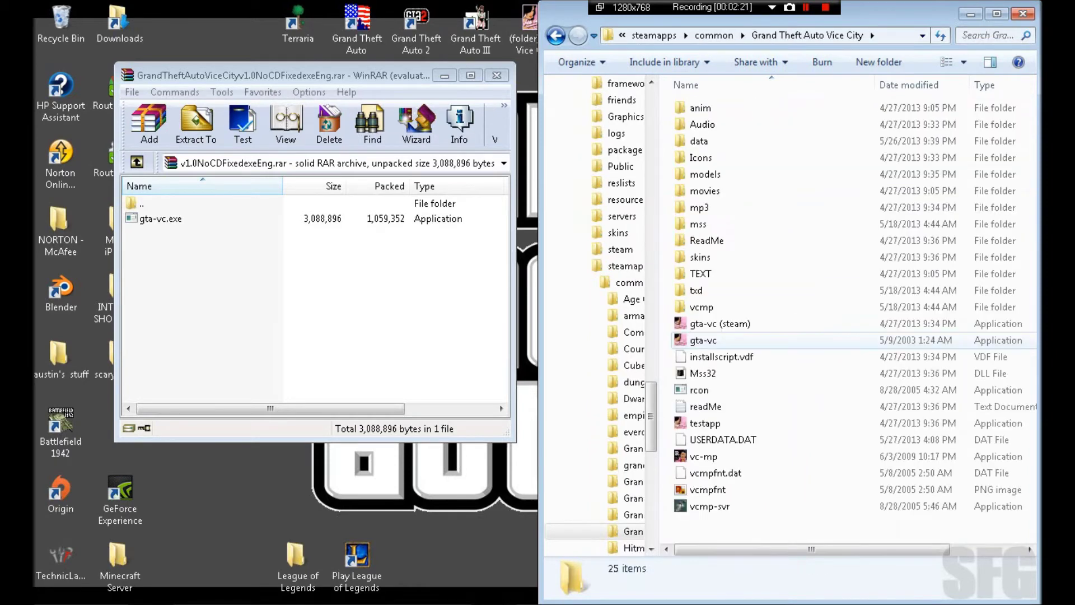
pyautogui.click(720, 323)
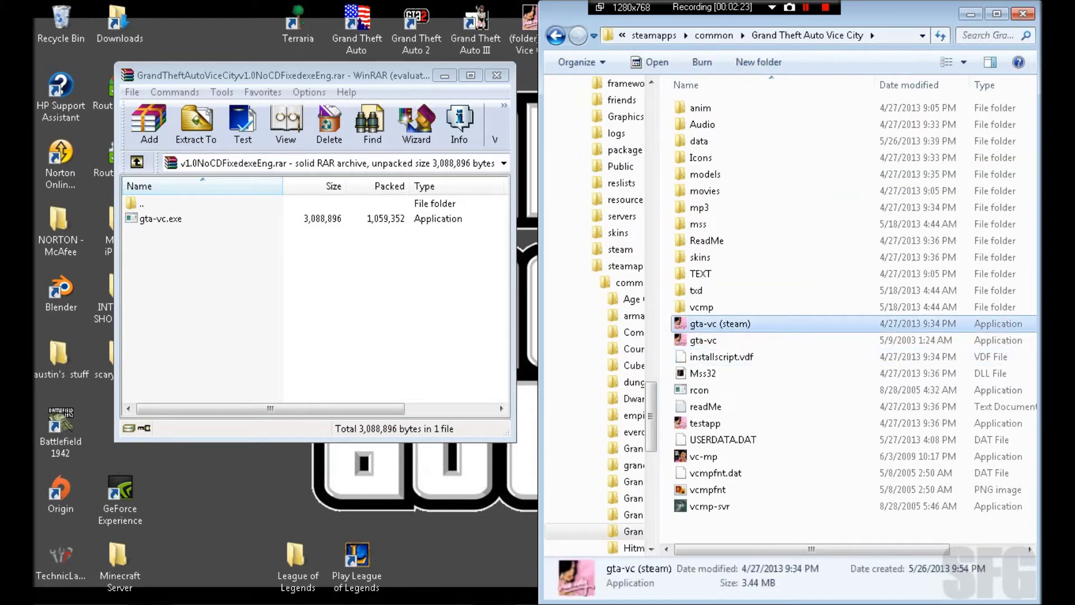
pyautogui.click(720, 324)
pyautogui.moveTo(717, 324); pyautogui.dragTo(689, 323)
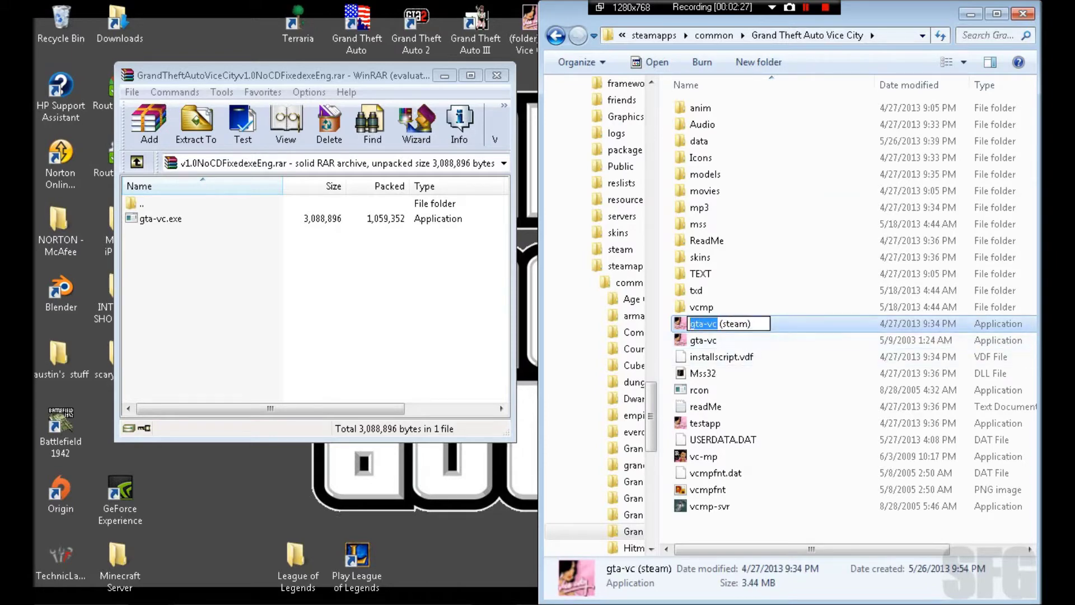
pyautogui.click(818, 323)
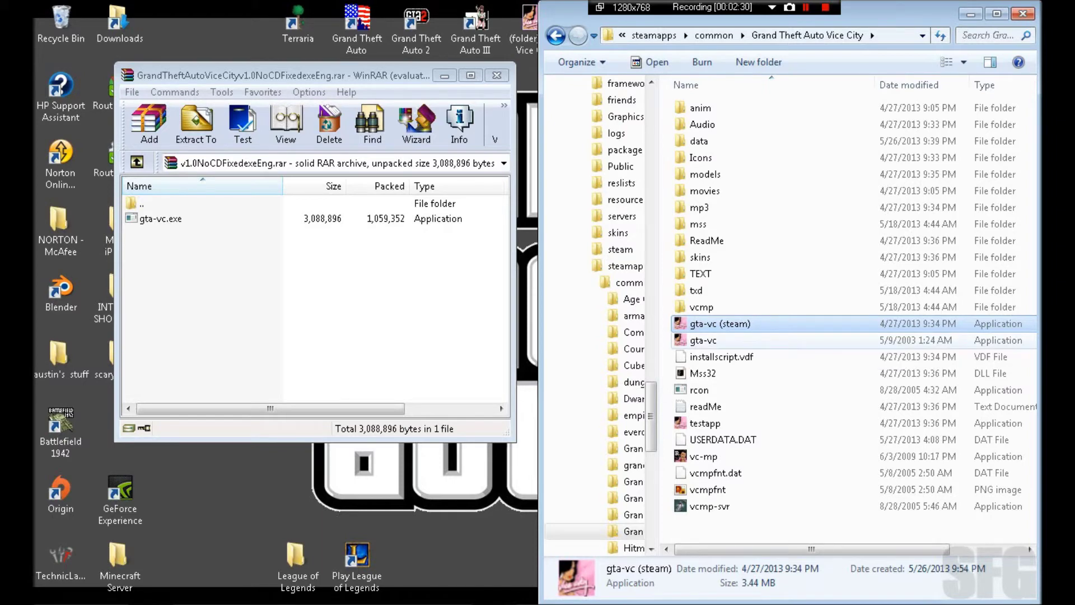
# Compare gta-vc.exe in the archive with the gta-vc and gta-vc (steam) applications in the game folder.
pyautogui.click(160, 218)
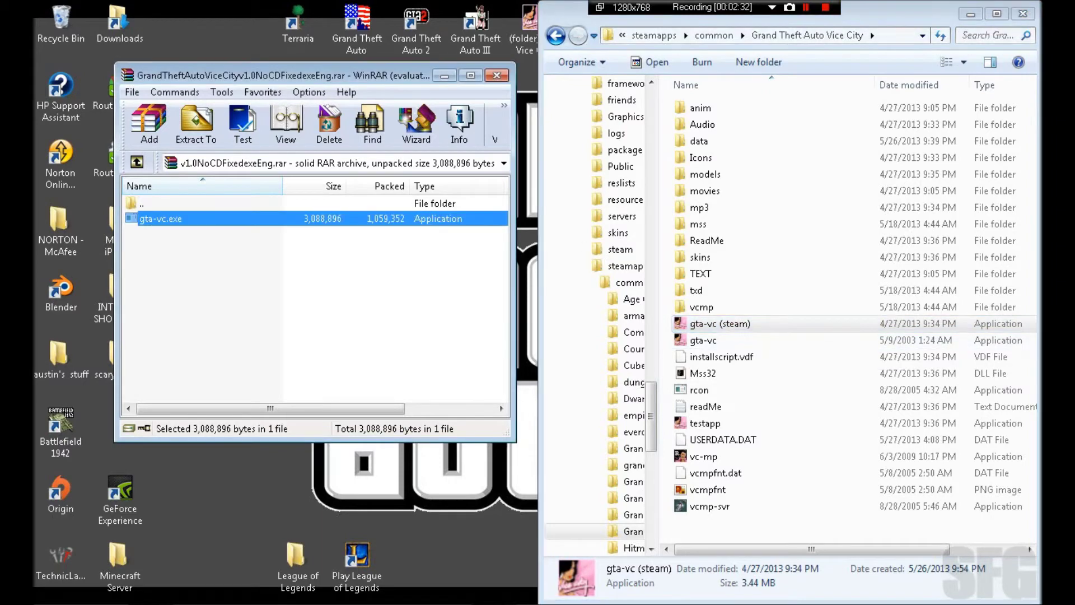
pyautogui.press('Escape')
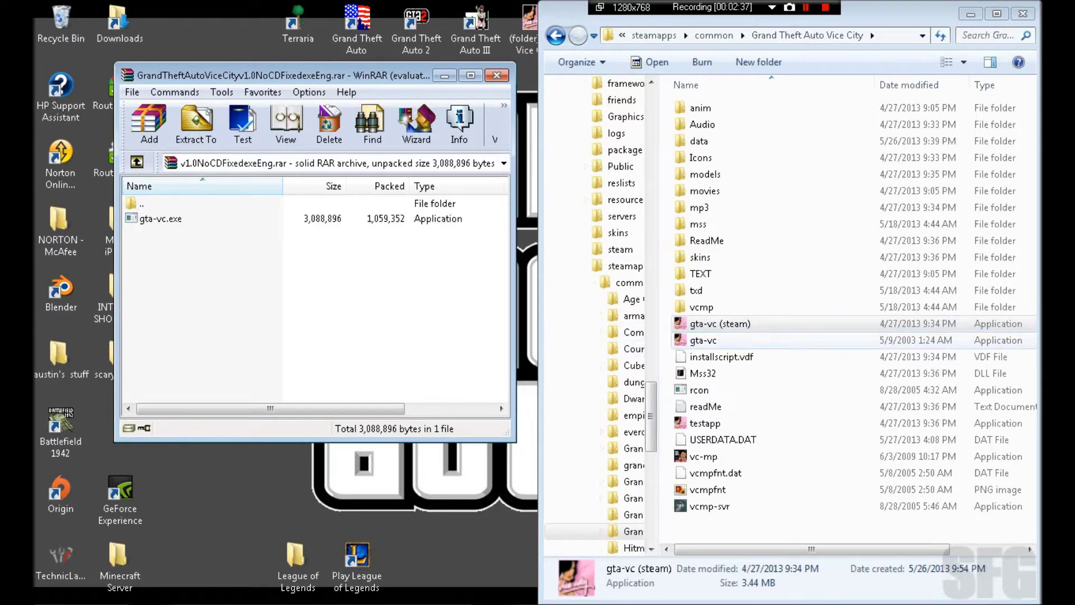
pyautogui.click(704, 340)
pyautogui.click(720, 324)
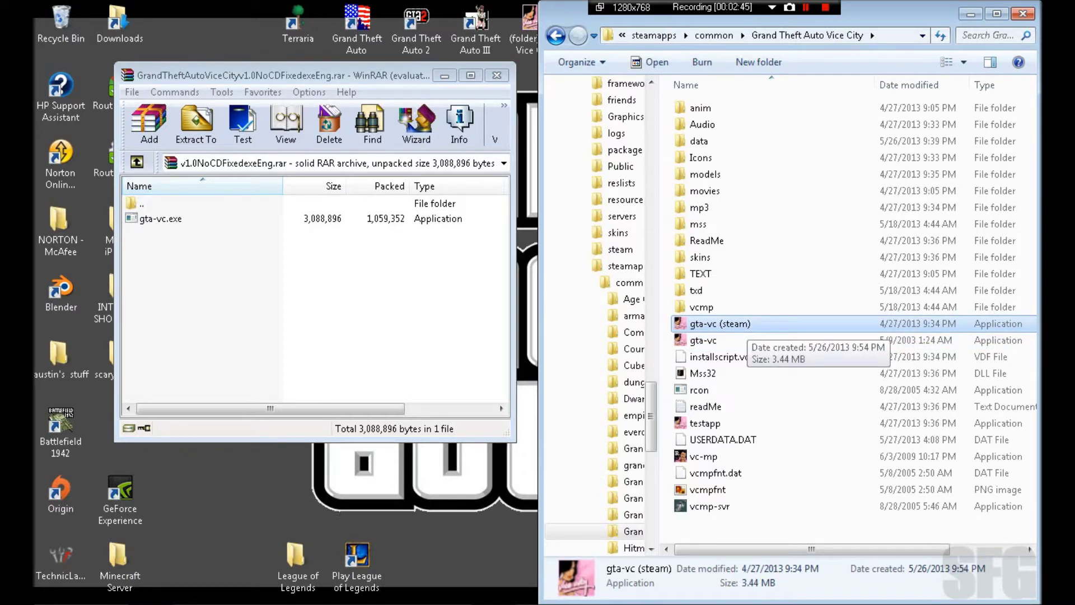
pyautogui.click(747, 530)
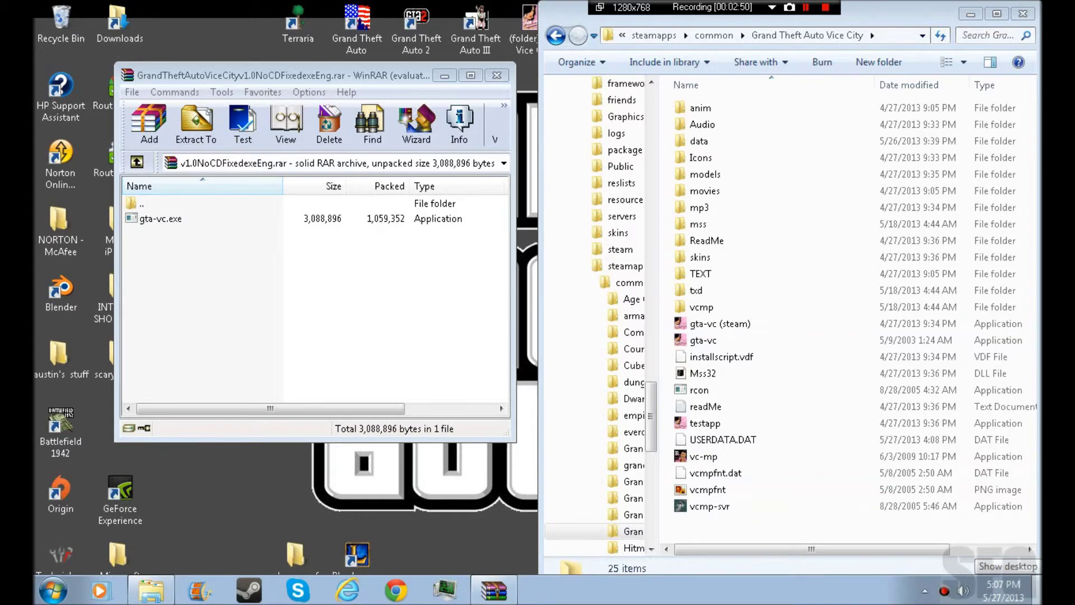
# Open the vcmpclient archive from the desktop and launch vcmpclient0.3zr2(patch2).exe from it.
pyautogui.click(1037, 589)
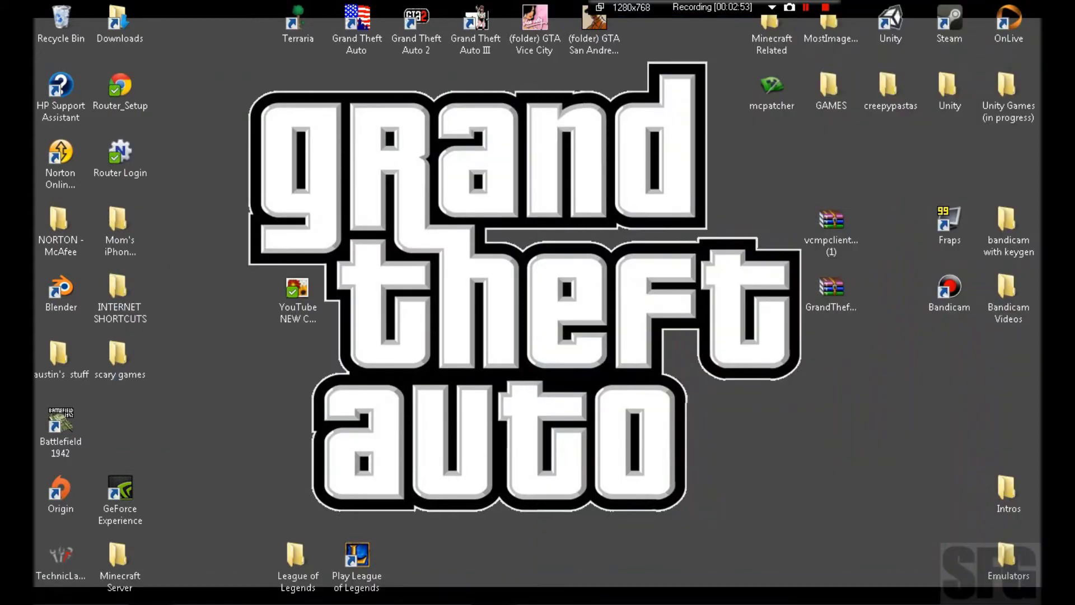
pyautogui.doubleClick(831, 221)
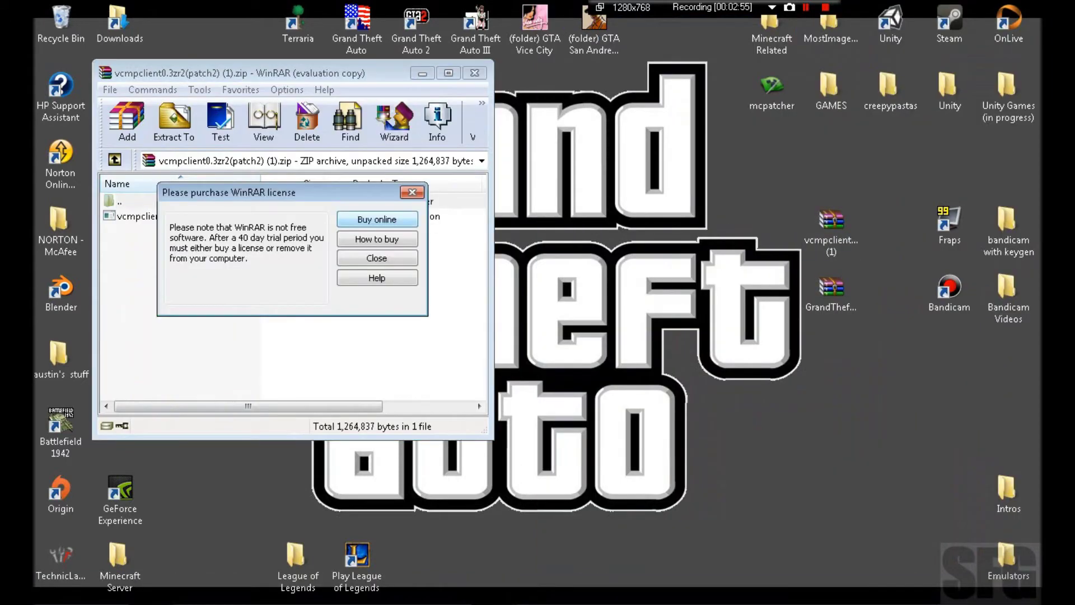
pyautogui.press('Escape')
pyautogui.click(177, 216)
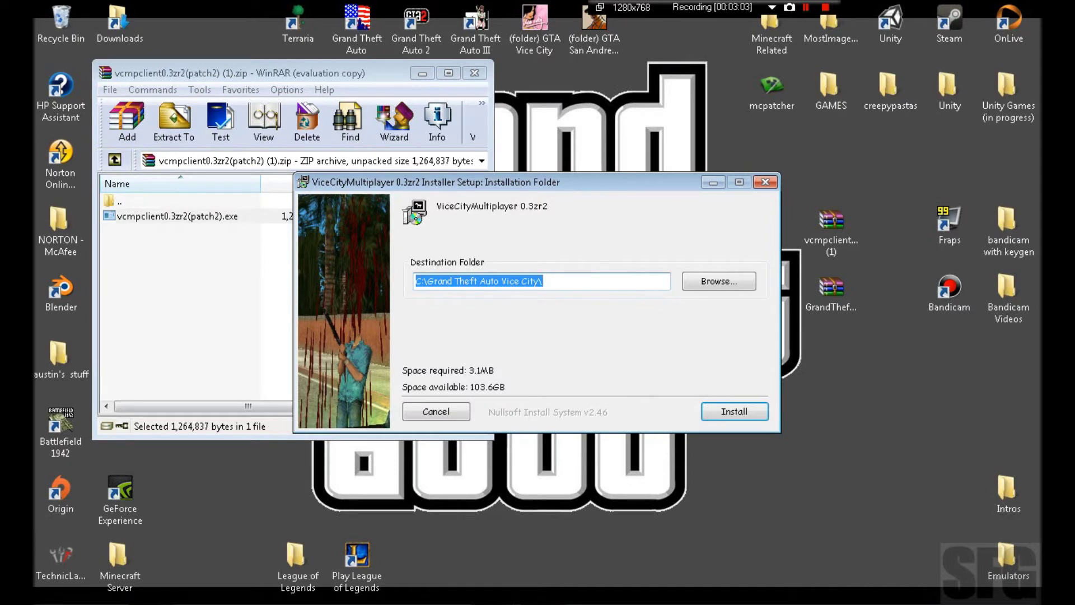
# Browse for the installer's destination folder, expanding Computer, COMPAQ (C:) and Program Files (x86).
pyautogui.click(718, 281)
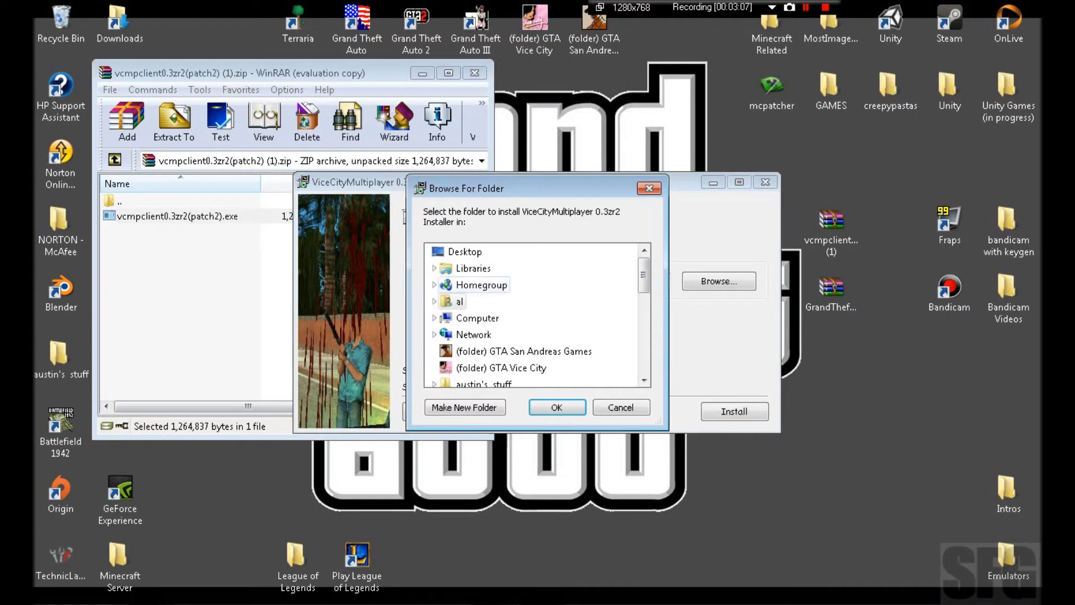
pyautogui.scroll(-1, 538, 315)
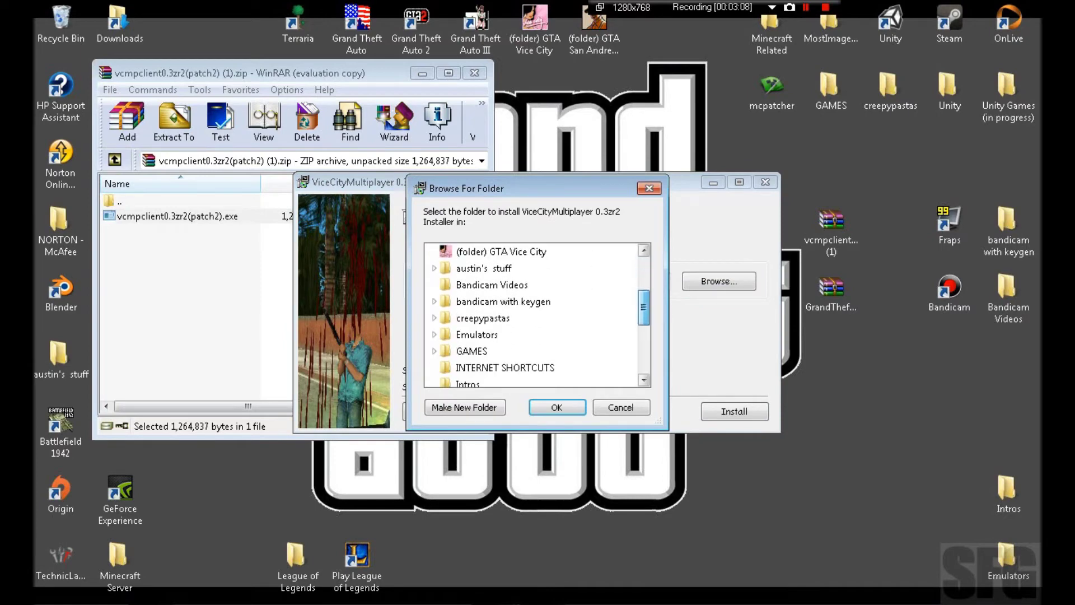
pyautogui.scroll(-4, 532, 313)
pyautogui.scroll(5, 532, 314)
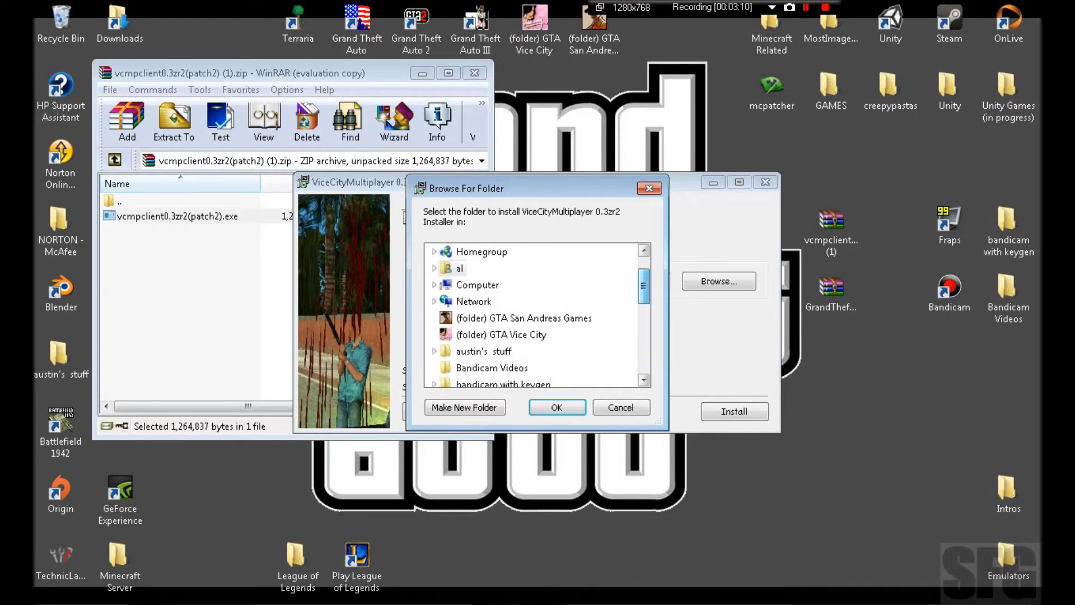
pyautogui.click(434, 285)
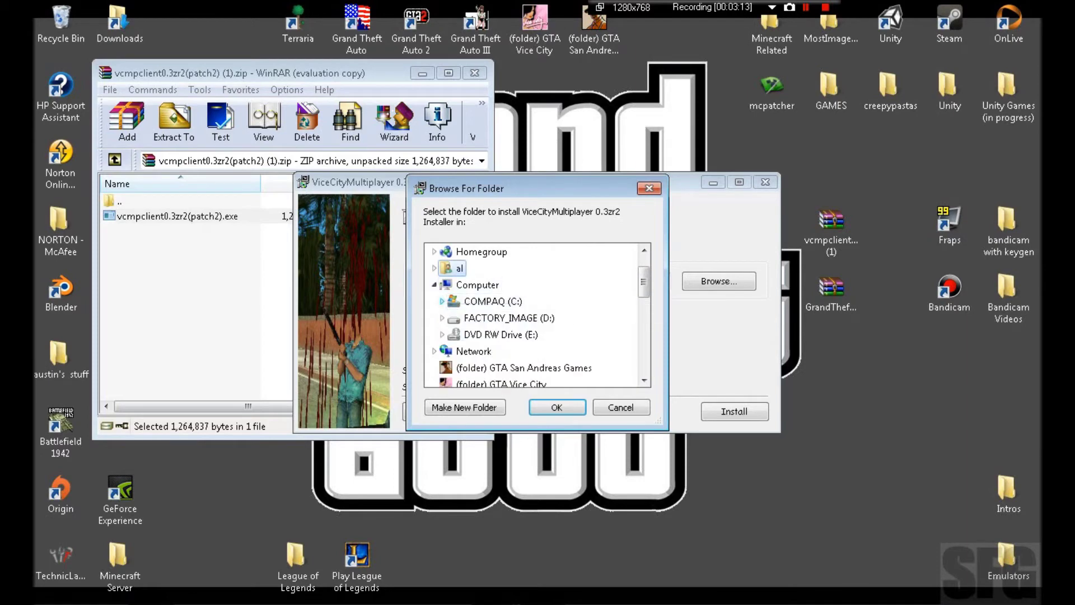
pyautogui.click(442, 302)
pyautogui.moveTo(643, 280); pyautogui.dragTo(644, 303)
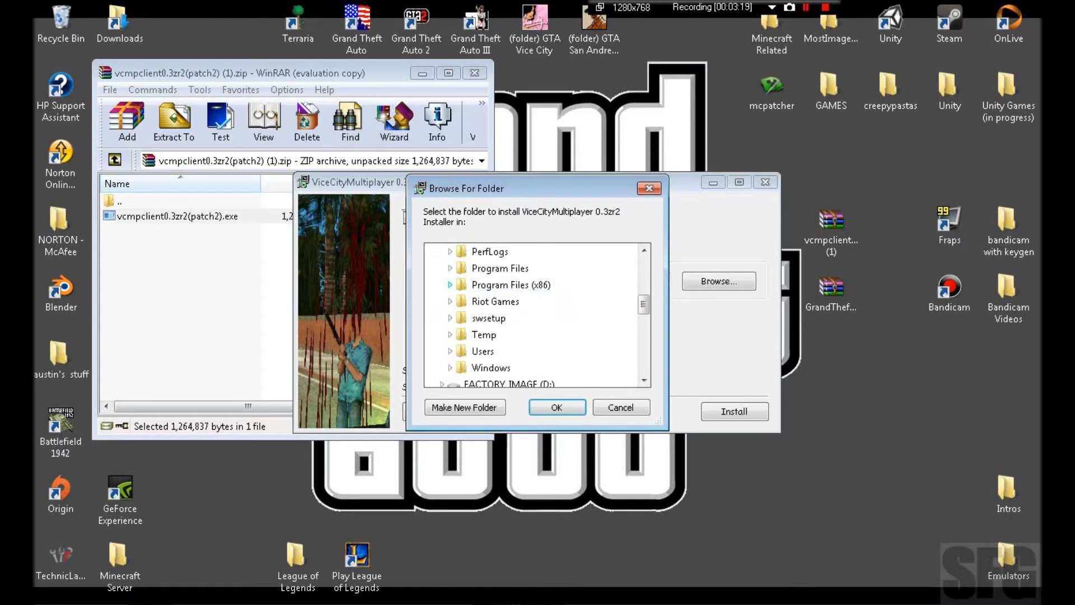
pyautogui.click(449, 285)
# Collapse the Unity folder and expand the Steam folder within Program Files (x86).
pyautogui.scroll(-12, 484, 336)
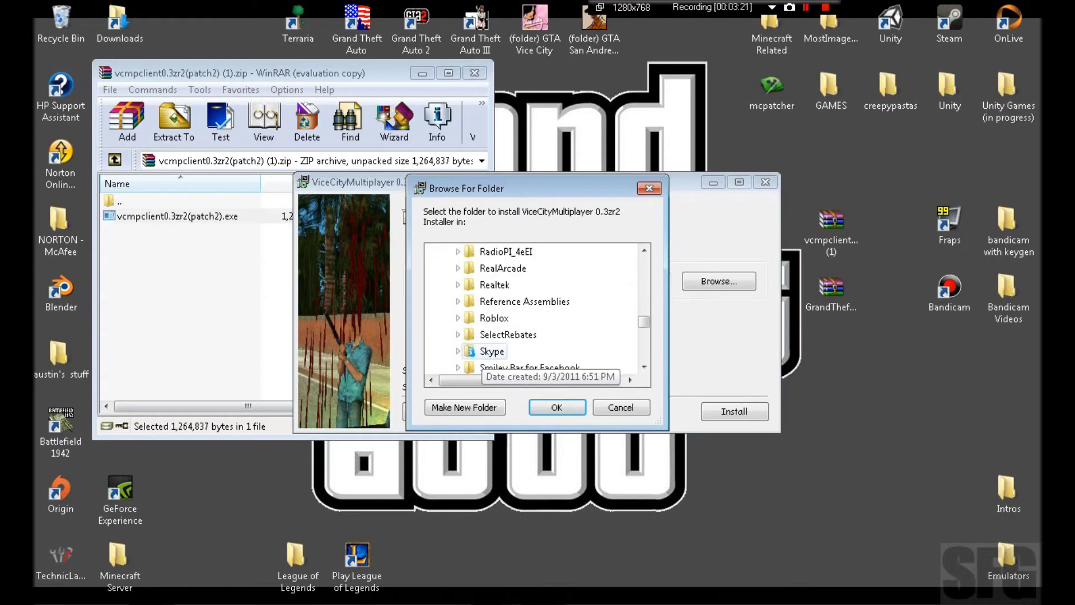
pyautogui.scroll(-7, 490, 353)
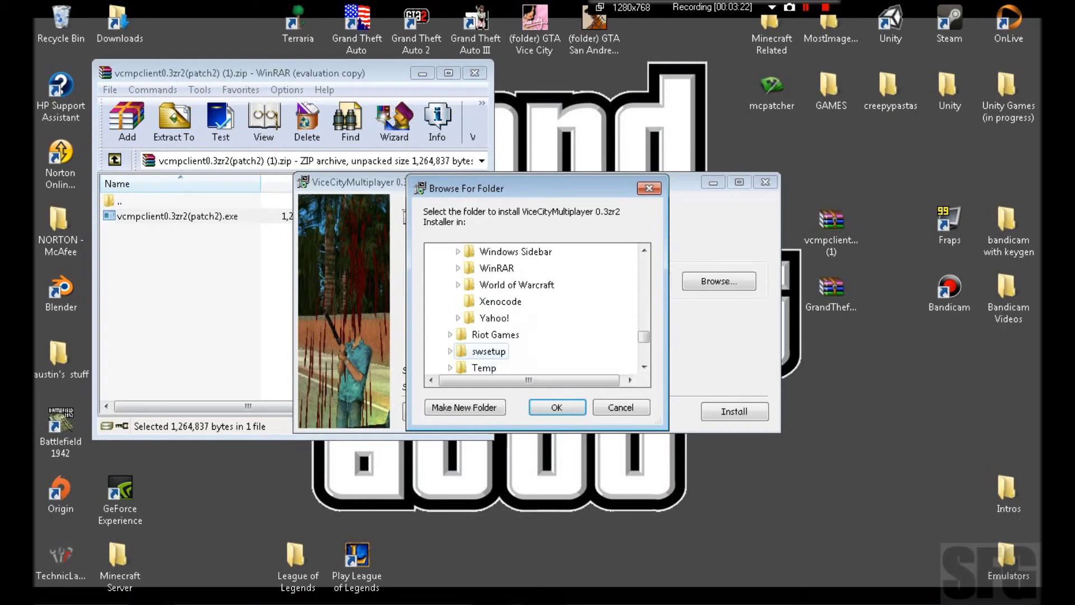
pyautogui.scroll(-1, 490, 341)
pyautogui.scroll(6, 490, 341)
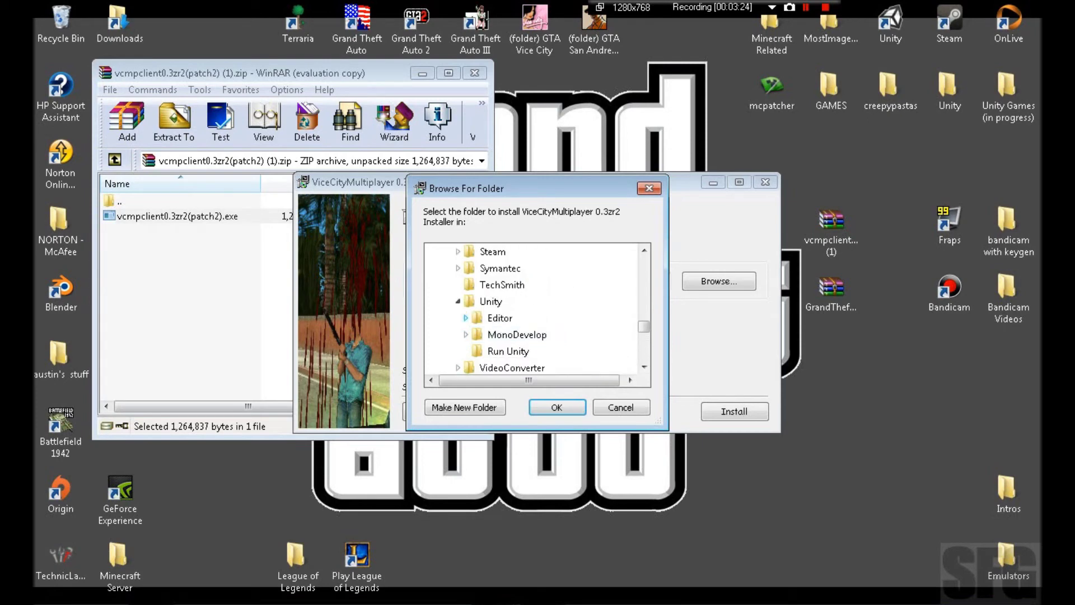
pyautogui.scroll(1, 490, 305)
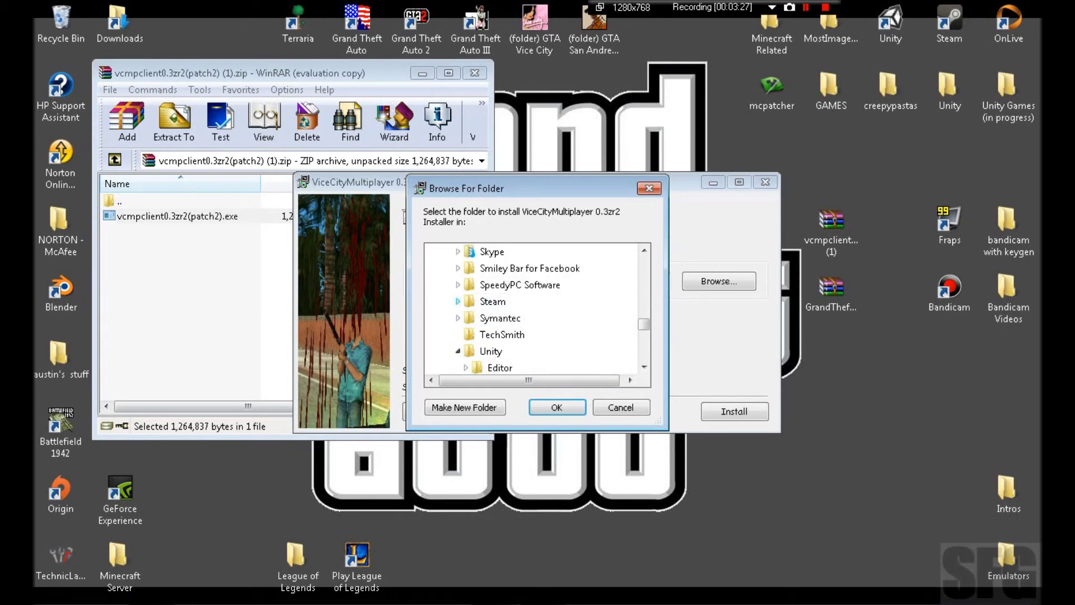
pyautogui.click(458, 351)
pyautogui.click(457, 302)
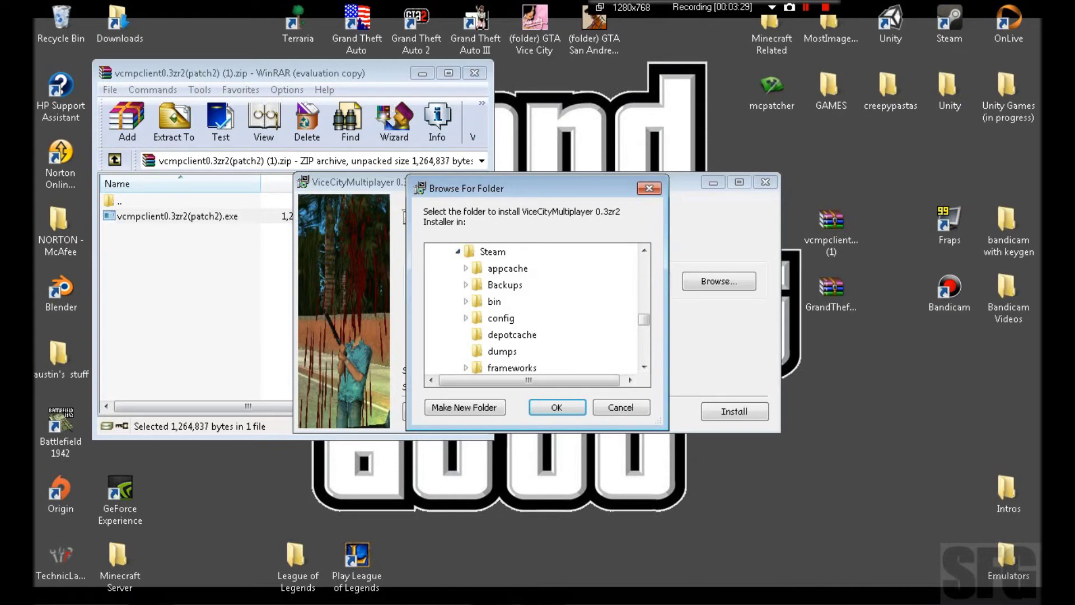
# Expand steamapps, common and Grand Theft Auto Vice City in the destination folder tree.
pyautogui.scroll(-4, 498, 325)
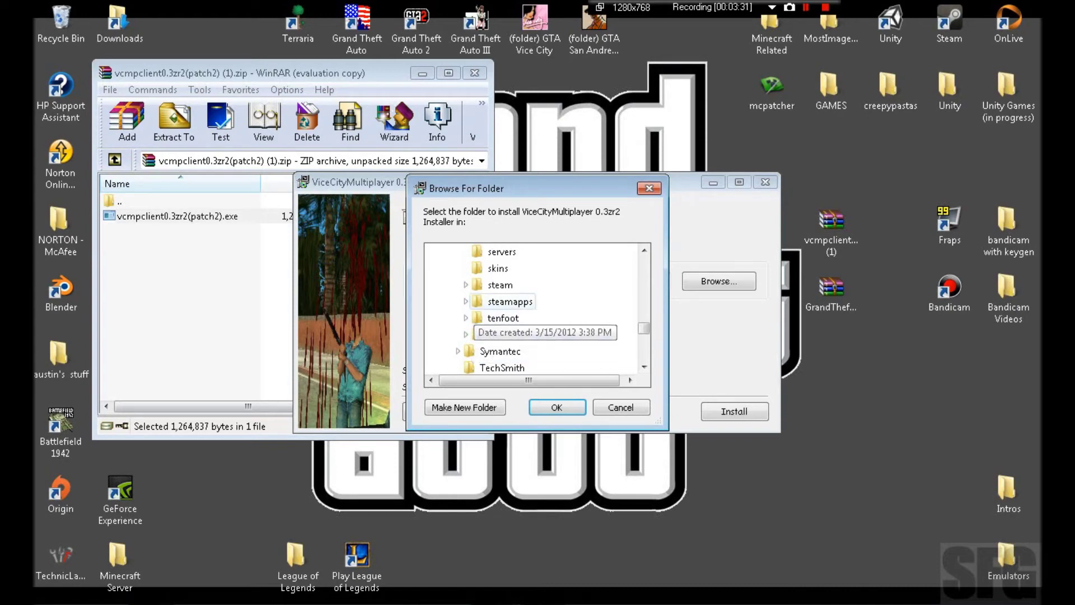
pyautogui.click(465, 301)
pyautogui.click(473, 269)
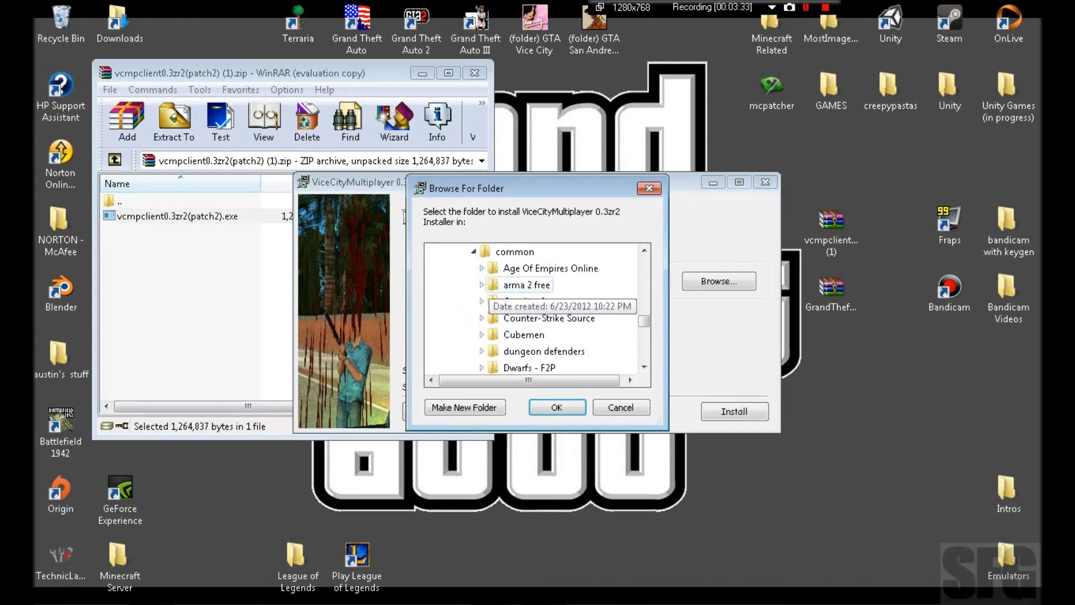
pyautogui.scroll(-4, 535, 308)
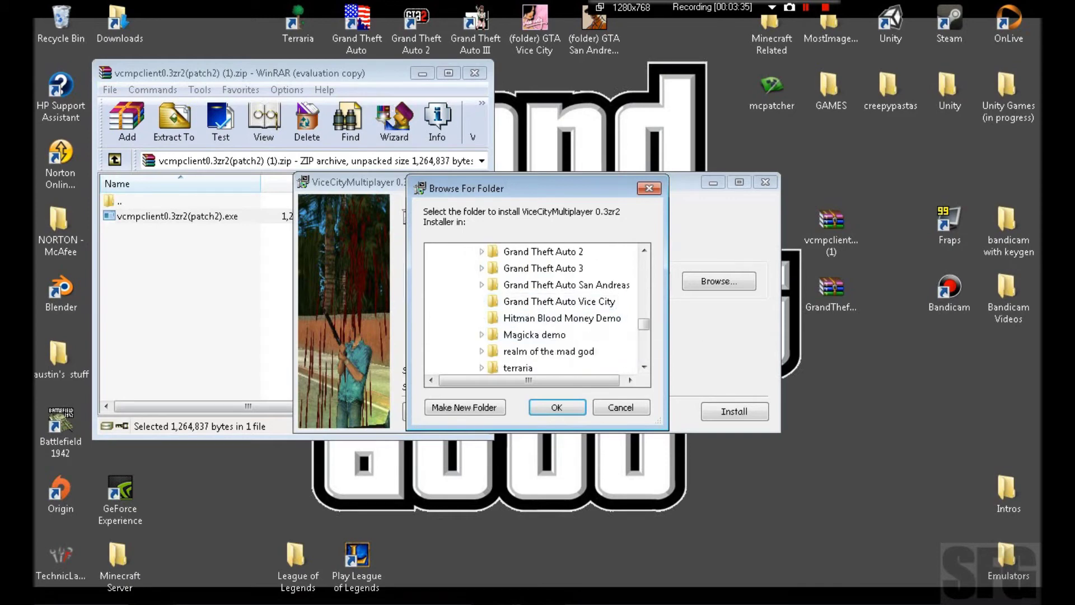
pyautogui.click(482, 302)
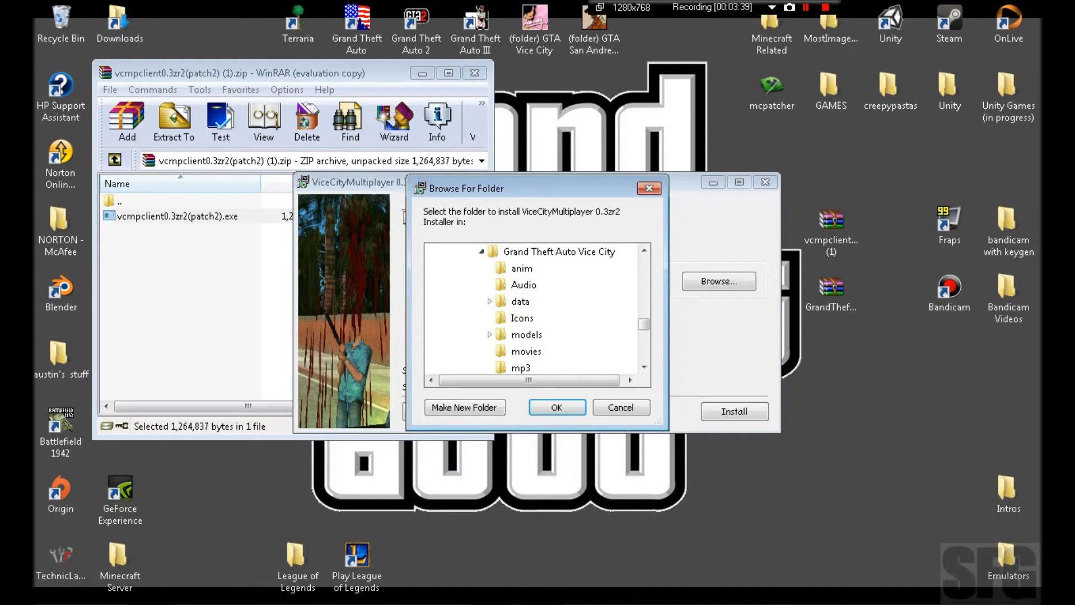
# Review the subfolders of Grand Theft Auto Vice City and set that folder as the installation destination.
pyautogui.scroll(-2, 512, 303)
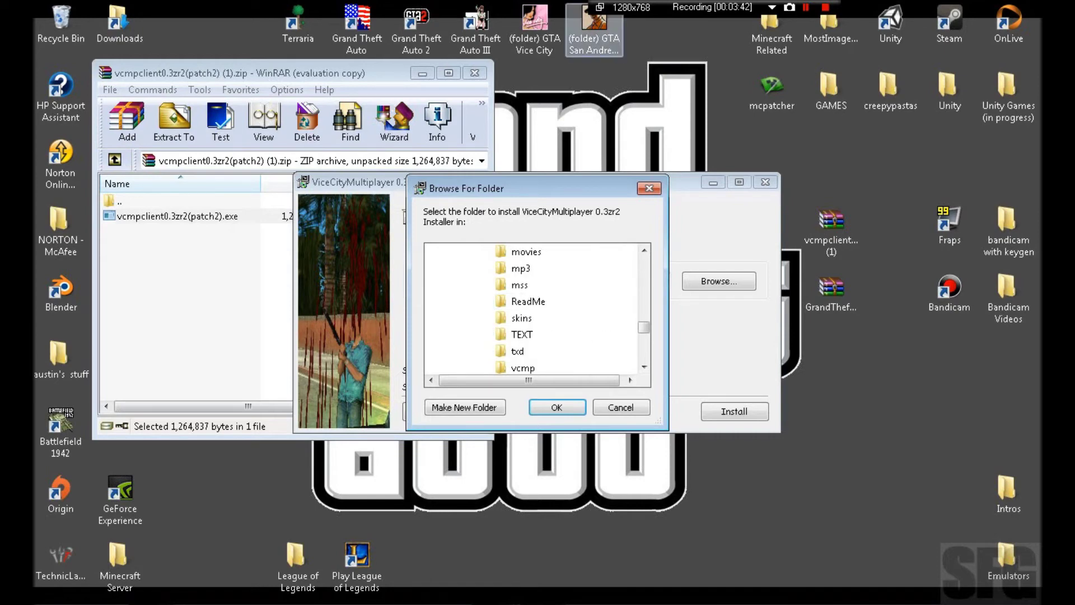
pyautogui.scroll(3, 535, 308)
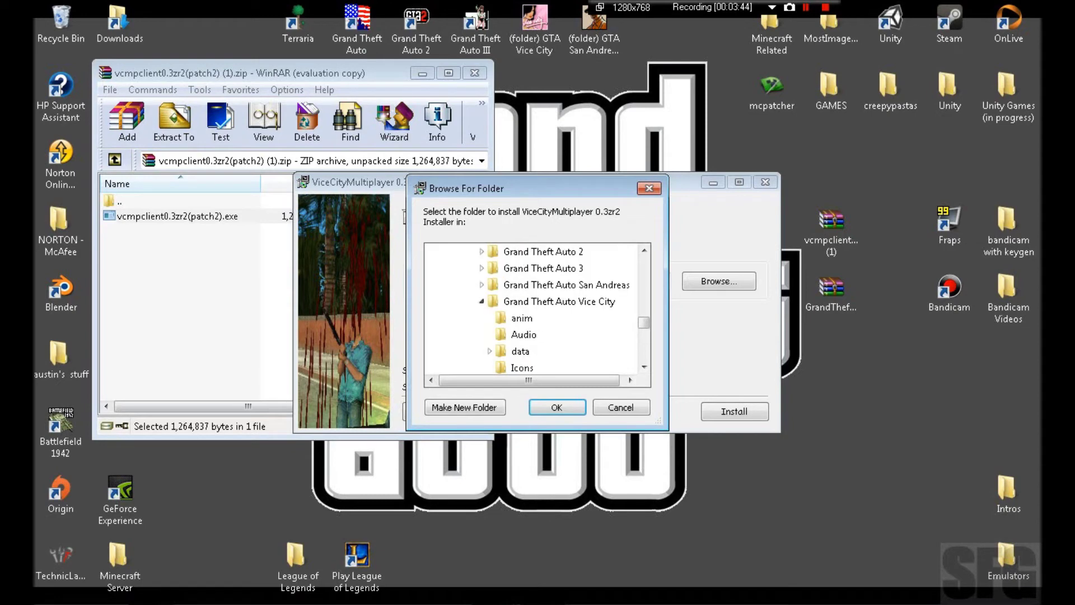
pyautogui.scroll(-4, 535, 308)
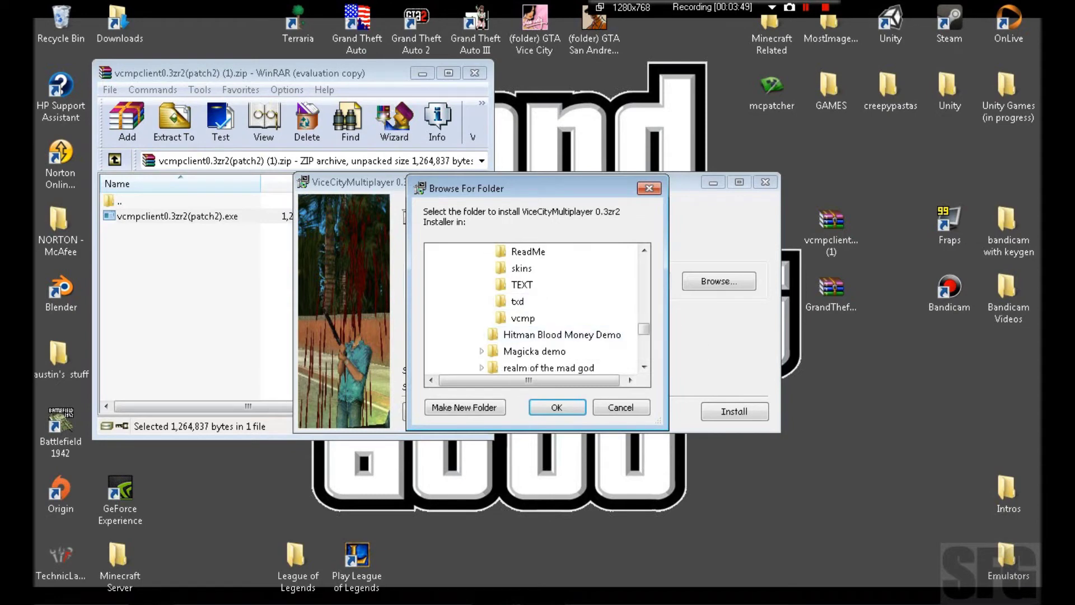
pyautogui.scroll(-2, 534, 308)
pyautogui.scroll(6, 535, 308)
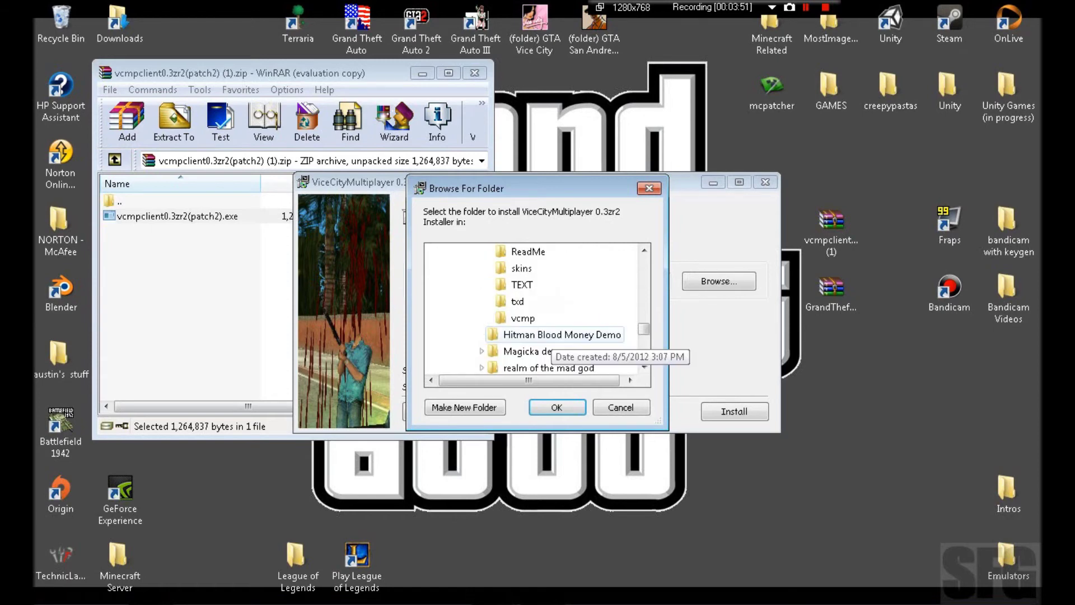
pyautogui.scroll(1, 535, 308)
pyautogui.scroll(-1, 534, 308)
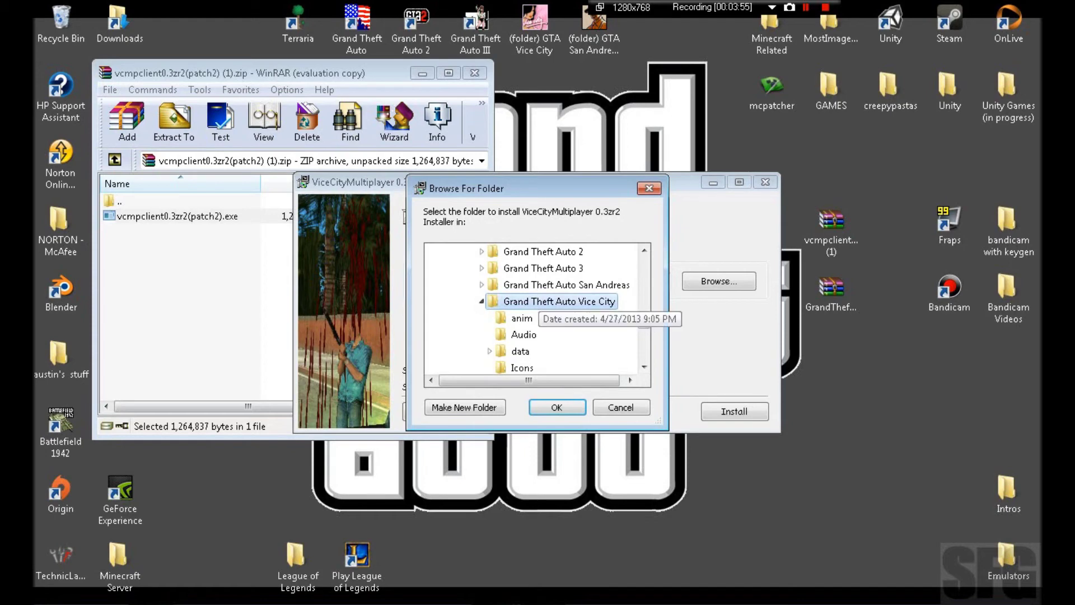
pyautogui.click(557, 408)
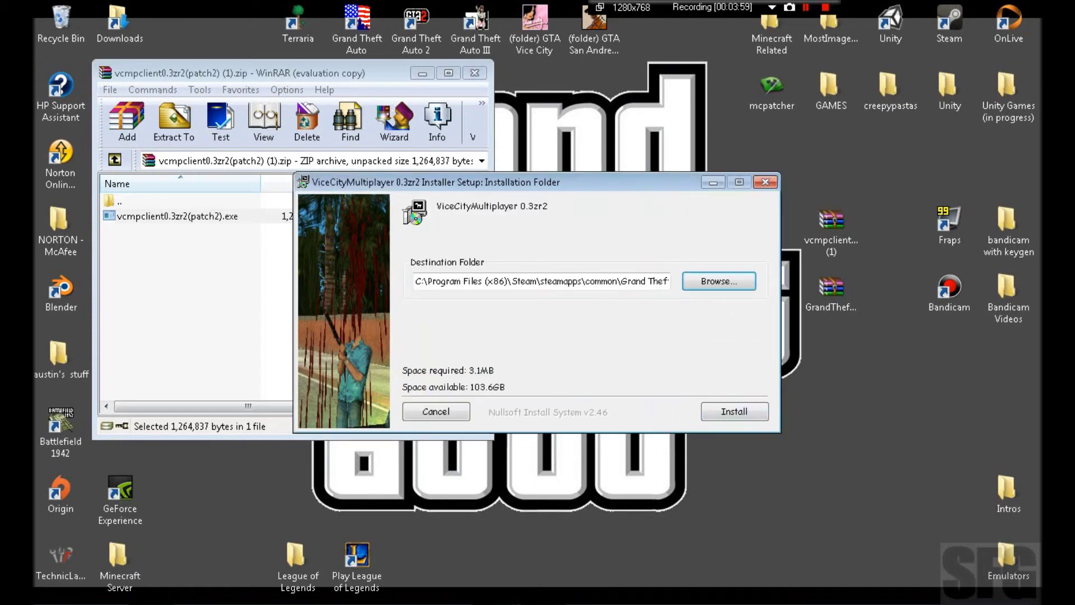
# Close the multiplayer installer and its archive without installing, and open the (folder) GTA Vice City folder from the desktop.
pyautogui.click(765, 182)
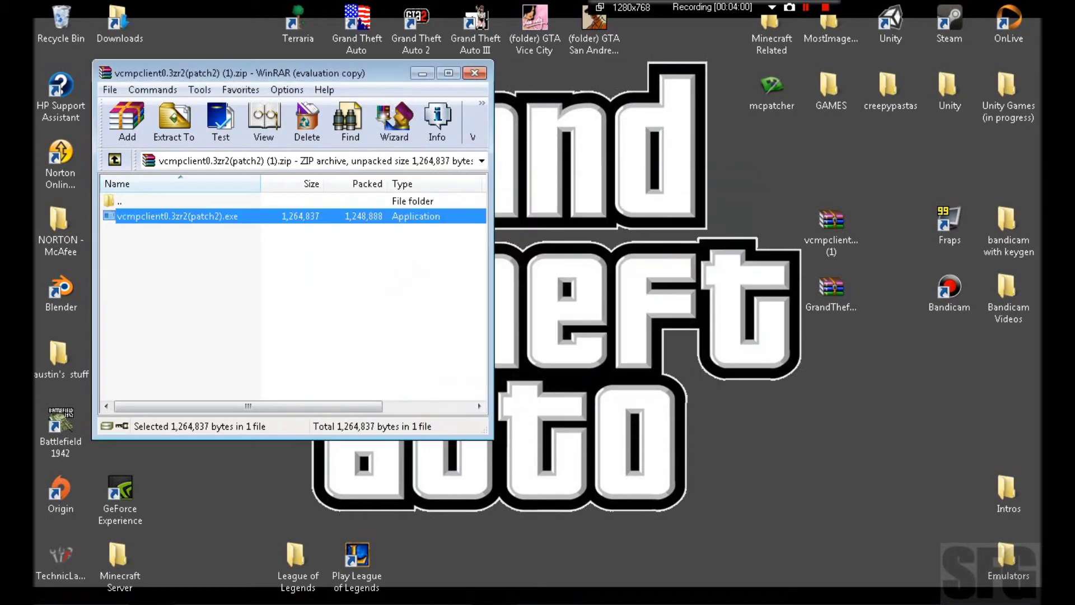
pyautogui.click(475, 72)
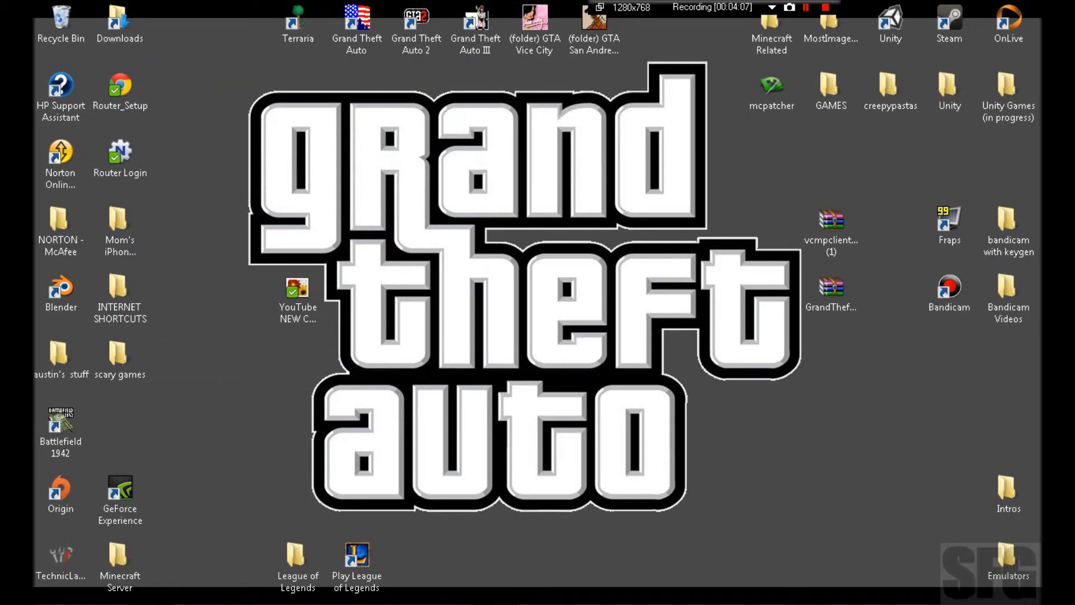
pyautogui.click(534, 29)
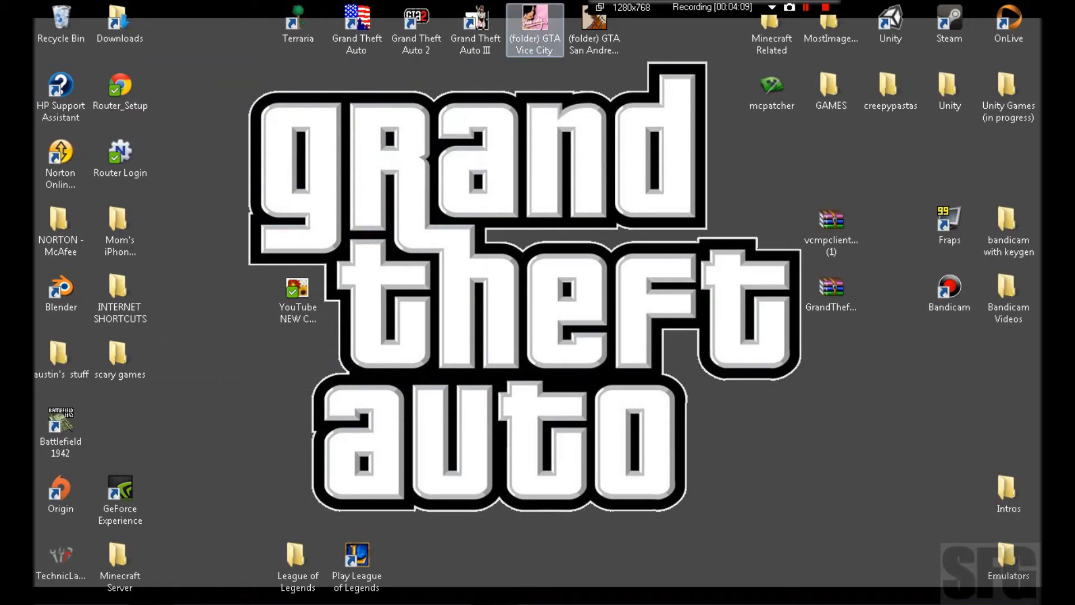
pyautogui.doubleClick(535, 29)
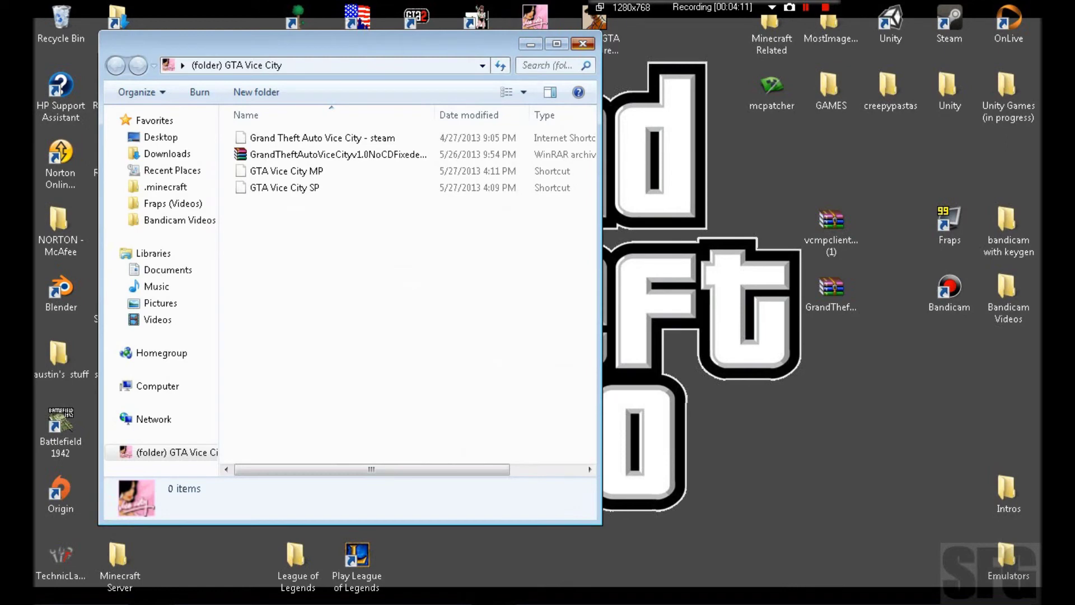
# Close the (folder) GTA Vice City window and delete the multiplayer client and no-CD archives from the desktop.
pyautogui.click(582, 43)
pyautogui.moveTo(780, 176); pyautogui.dragTo(872, 319)
pyautogui.rightClick(828, 235)
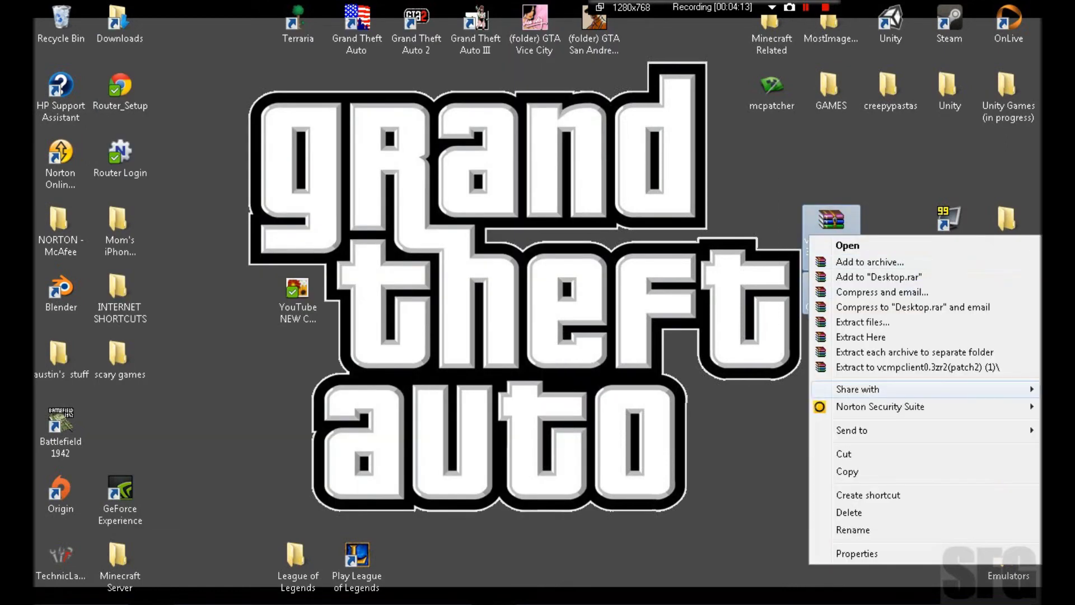
pyautogui.click(853, 513)
pyautogui.click(588, 322)
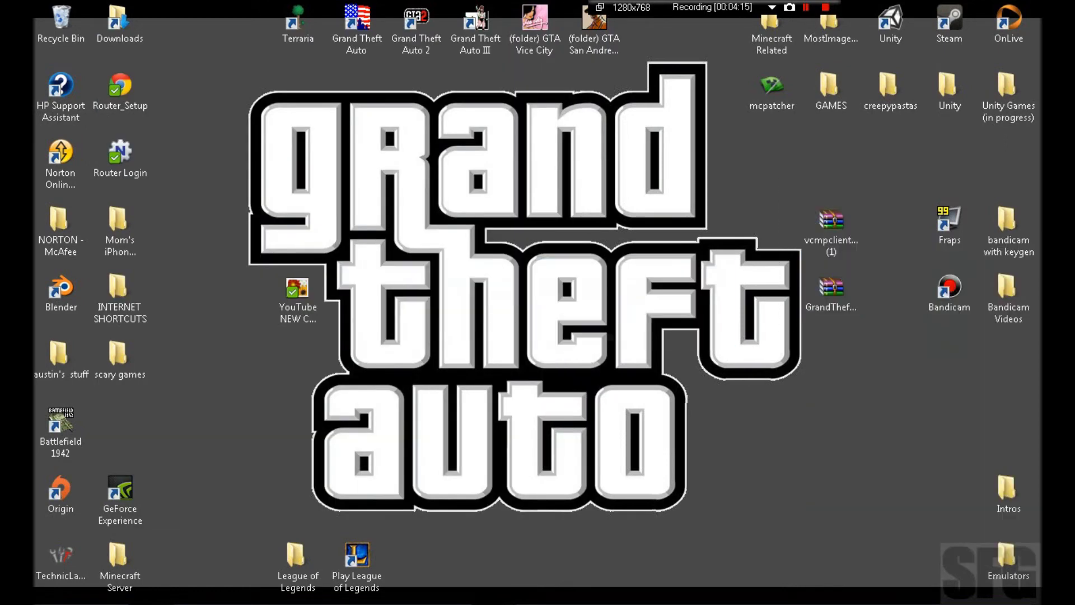
# Reopen (folder) GTA Vice City from the desktop and examine its Steam, MP and SP shortcuts.
pyautogui.click(535, 30)
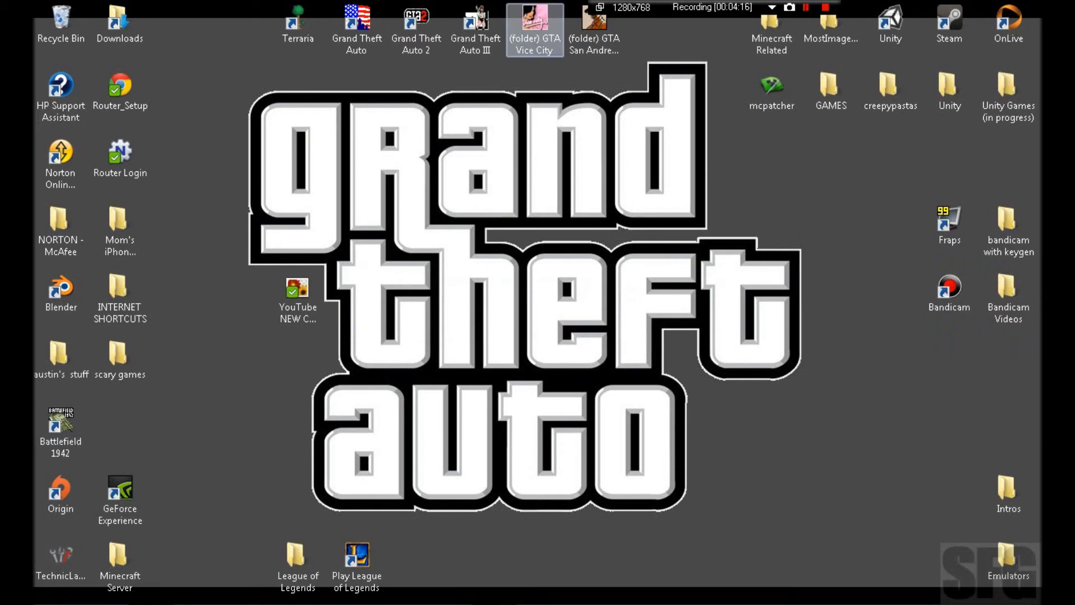
pyautogui.doubleClick(537, 22)
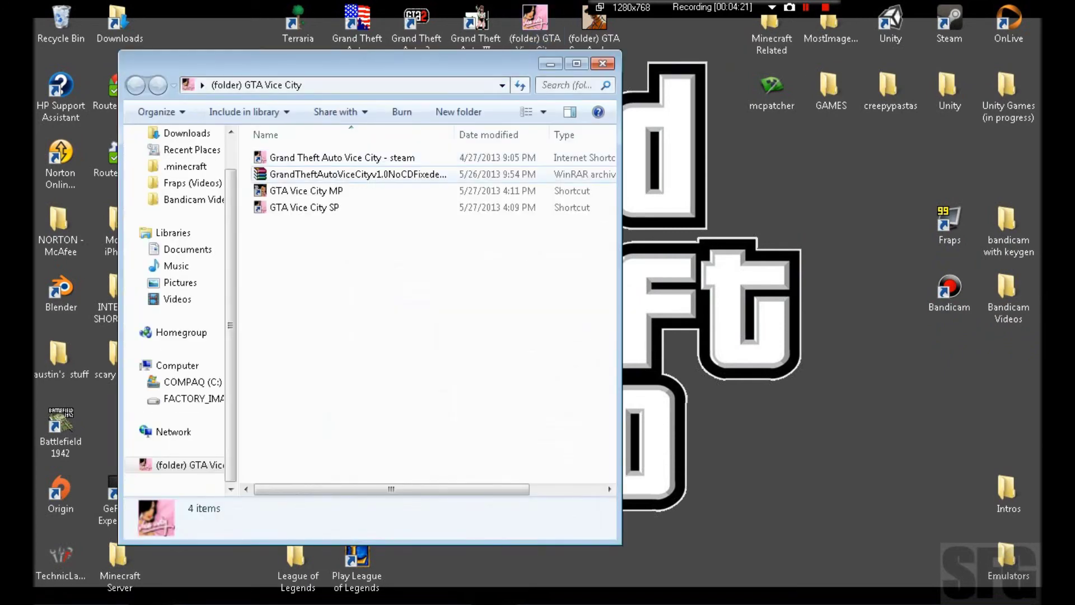
pyautogui.click(342, 157)
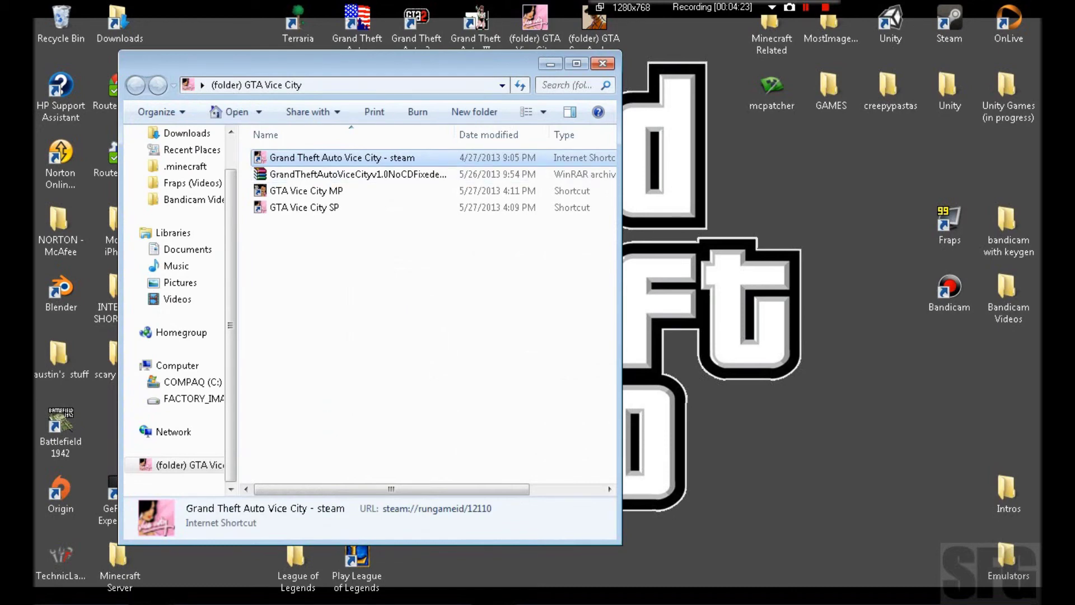
pyautogui.click(358, 235)
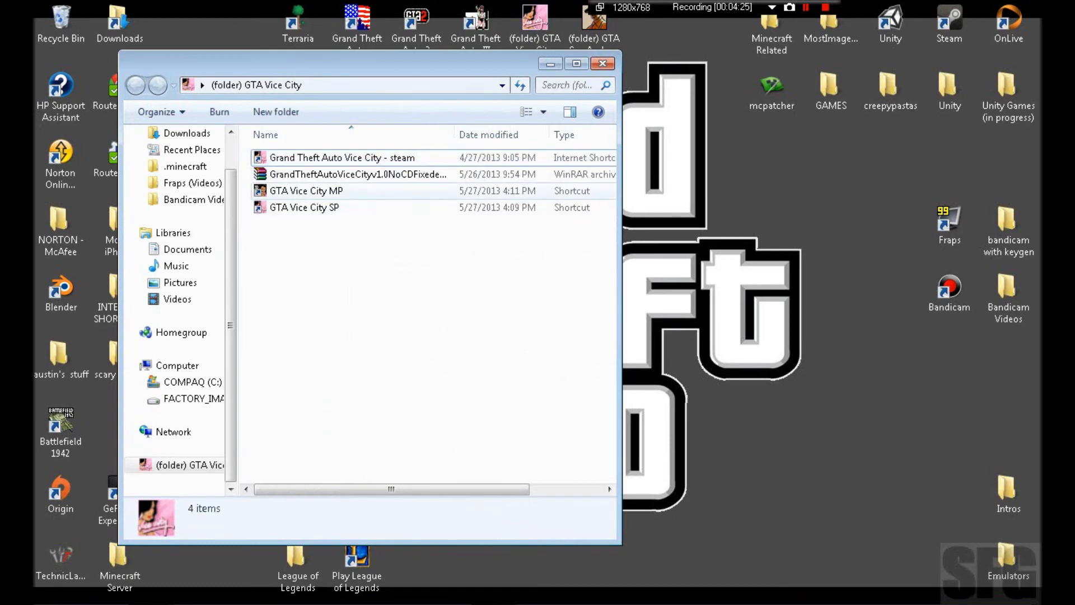
pyautogui.moveTo(316, 263); pyautogui.dragTo(412, 194)
pyautogui.click(358, 241)
pyautogui.click(336, 207)
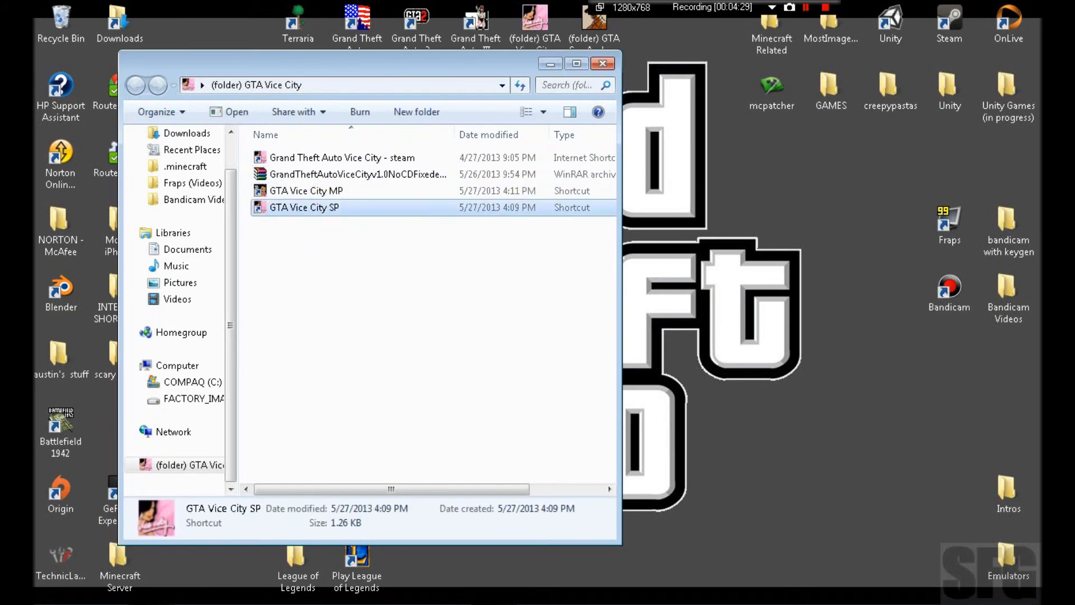
pyautogui.click(336, 241)
pyautogui.click(359, 280)
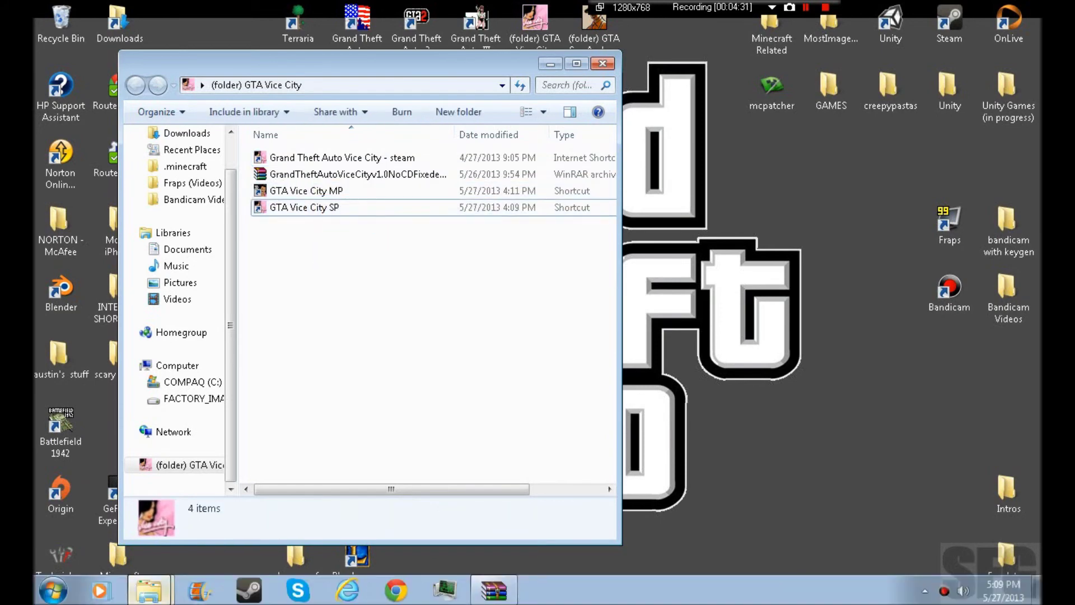
# Review the Send to options for gta-vc in the Steam Grand Theft Auto Vice City folder, and close that folder.
pyautogui.click(149, 590)
pyautogui.click(147, 528)
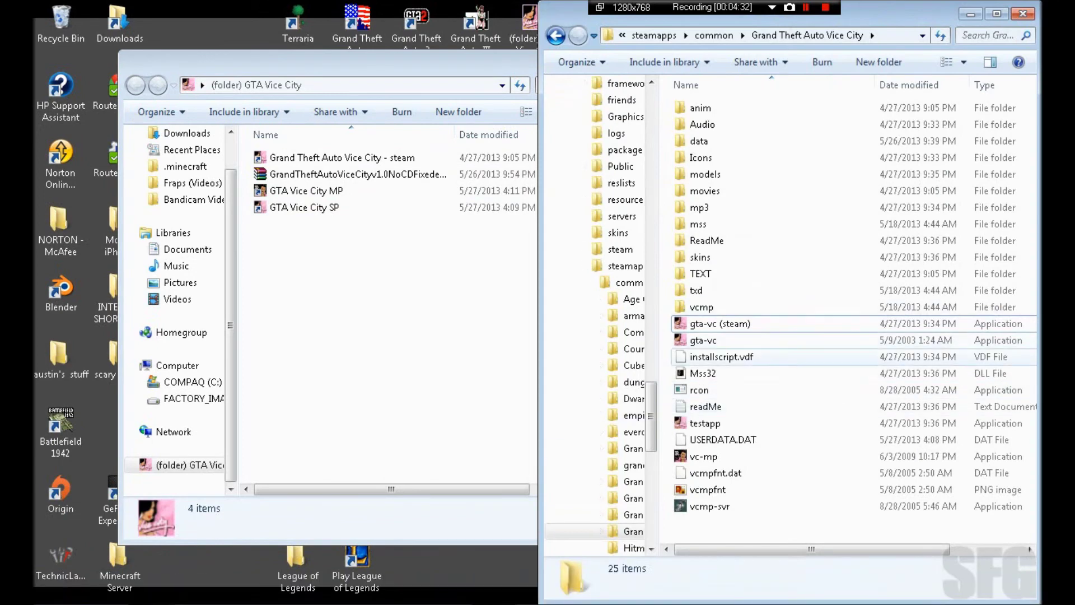
pyautogui.click(703, 340)
pyautogui.rightClick(768, 339)
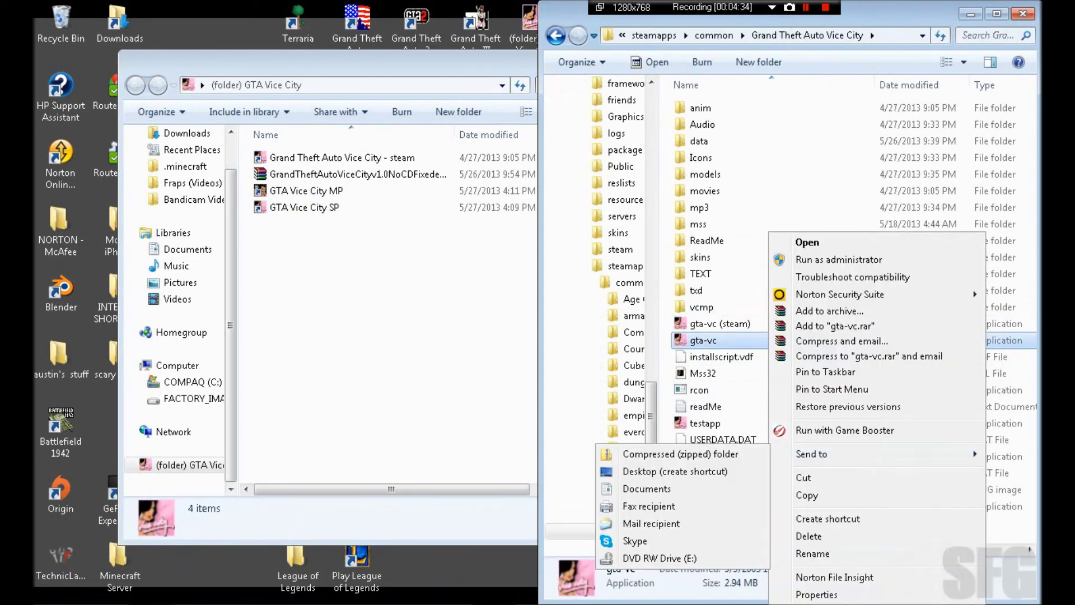
pyautogui.rightClick(721, 452)
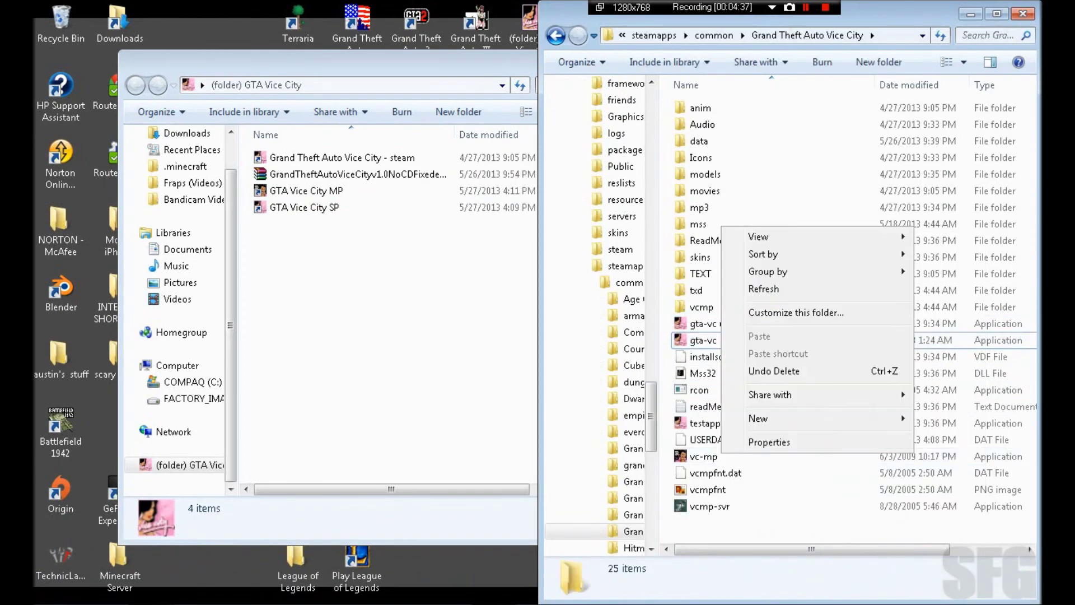
pyautogui.press('Escape')
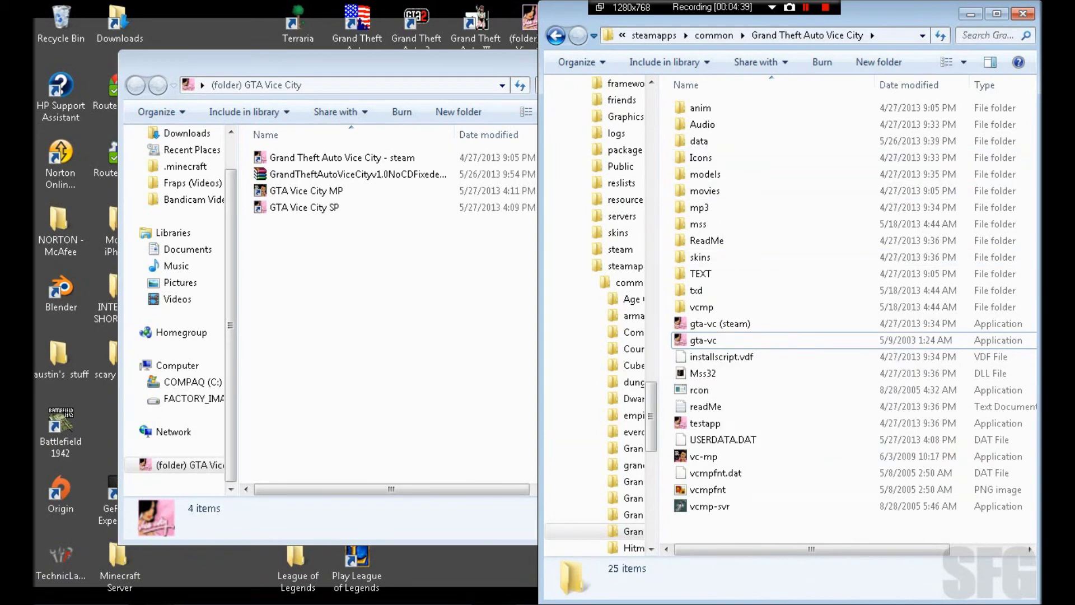
pyautogui.click(1023, 13)
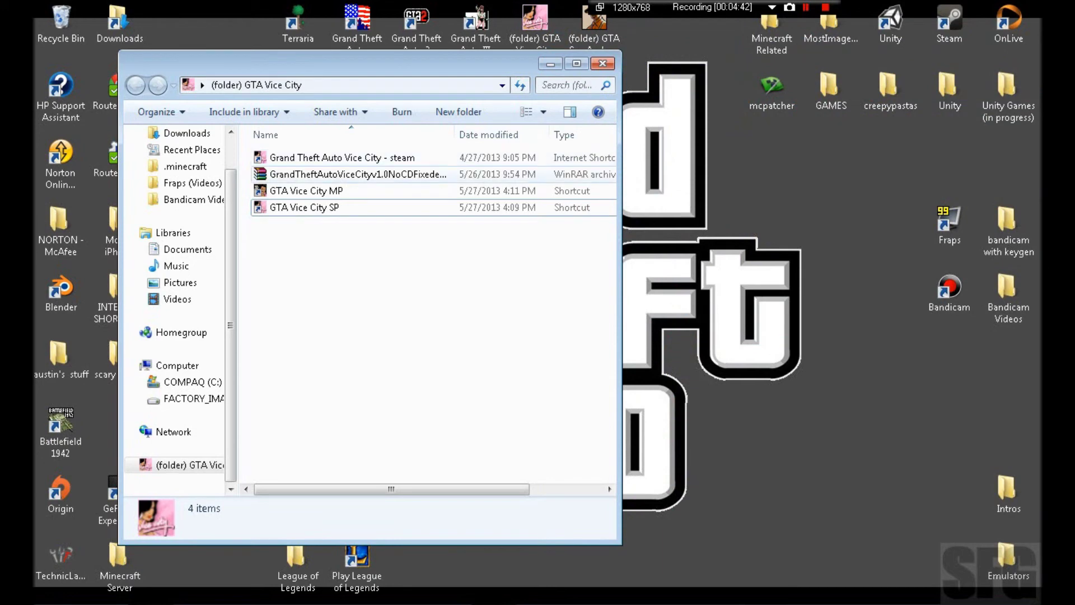
# Launch GTA Vice City MP and delete the only server from the favorites list.
pyautogui.click(413, 190)
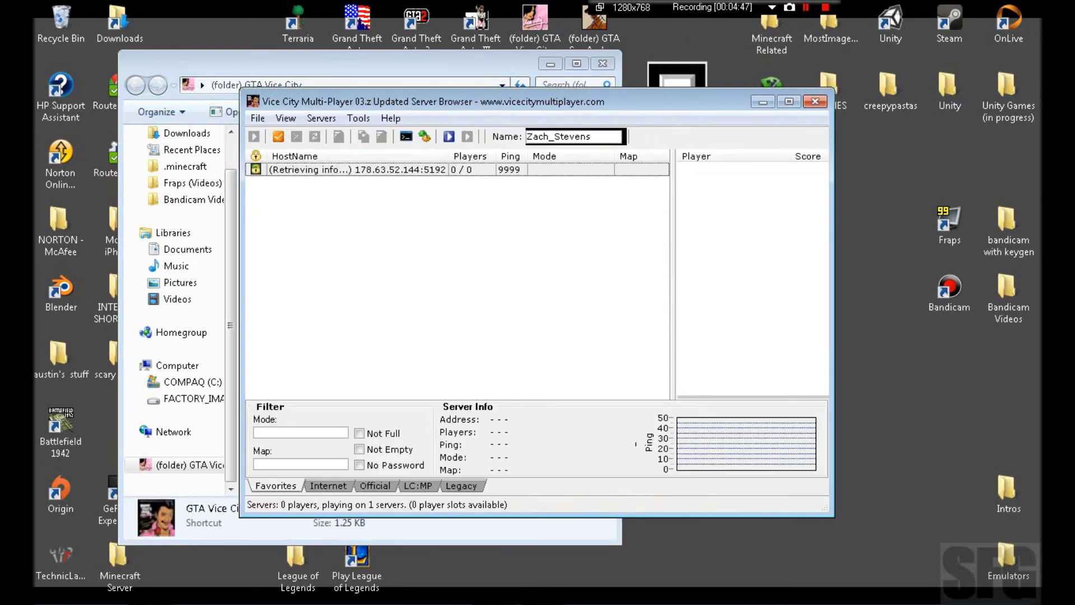
pyautogui.click(452, 169)
pyautogui.rightClick(452, 170)
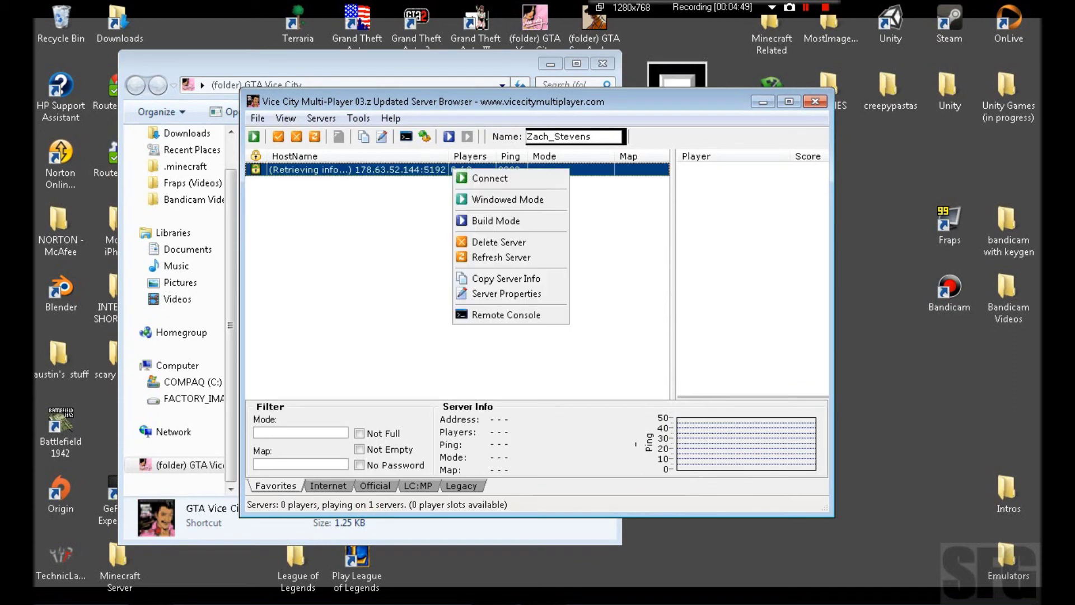
pyautogui.click(493, 241)
# List the Internet servers, sort them by player count, and view the details of [R2] littlewhitey's VC-MP Server.
pyautogui.click(329, 485)
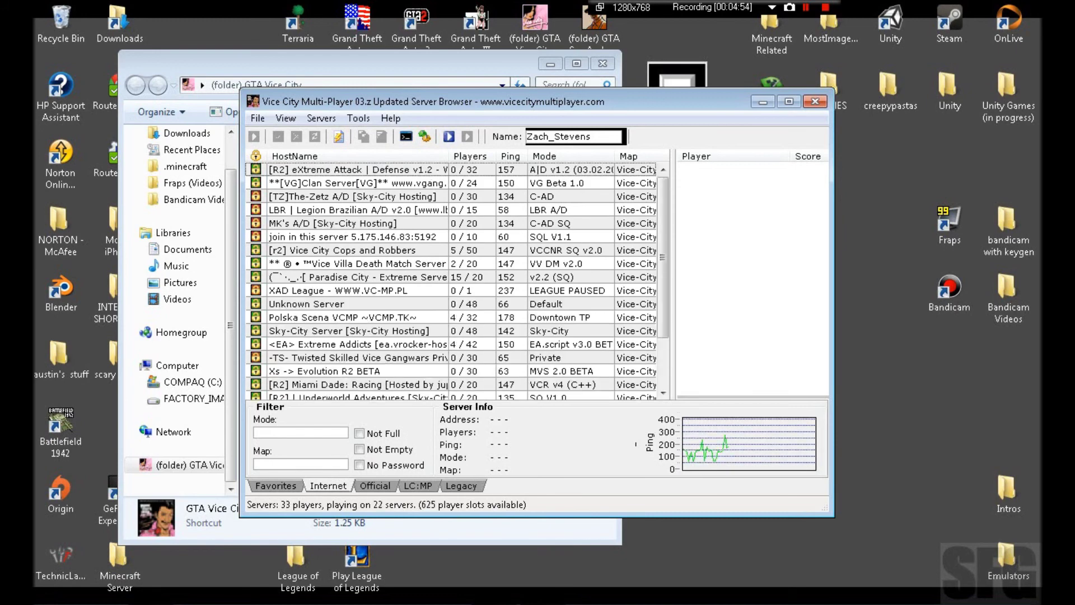
pyautogui.click(471, 156)
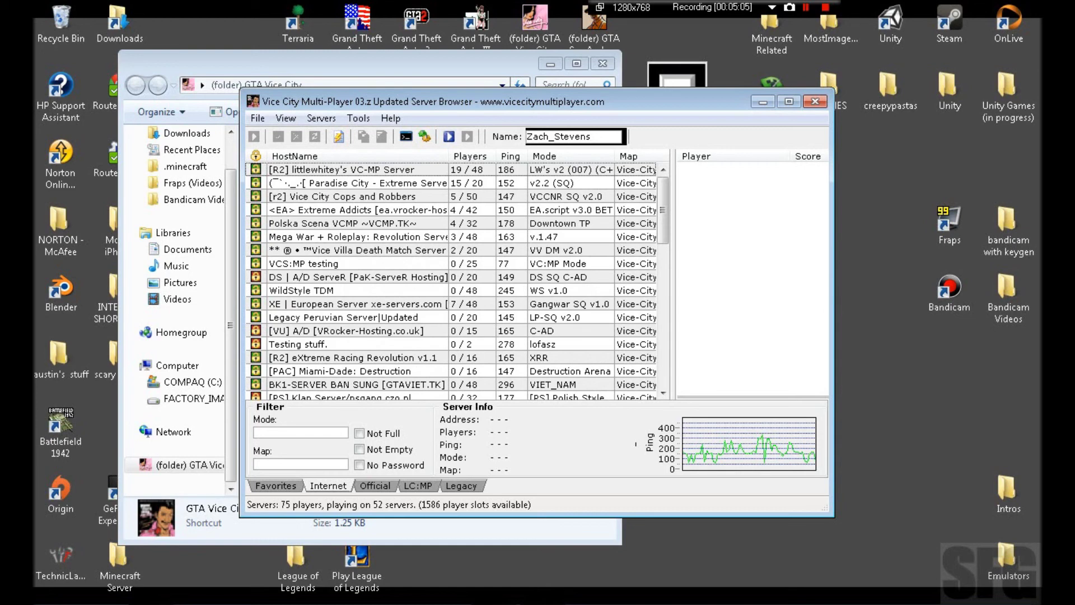
pyautogui.click(470, 169)
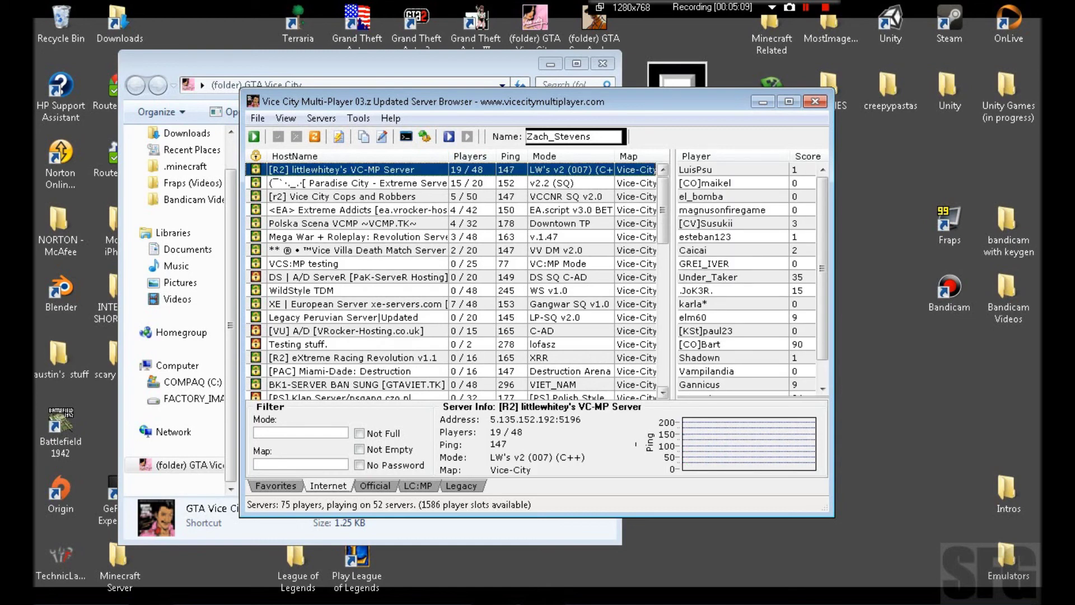
pyautogui.doubleClick(470, 156)
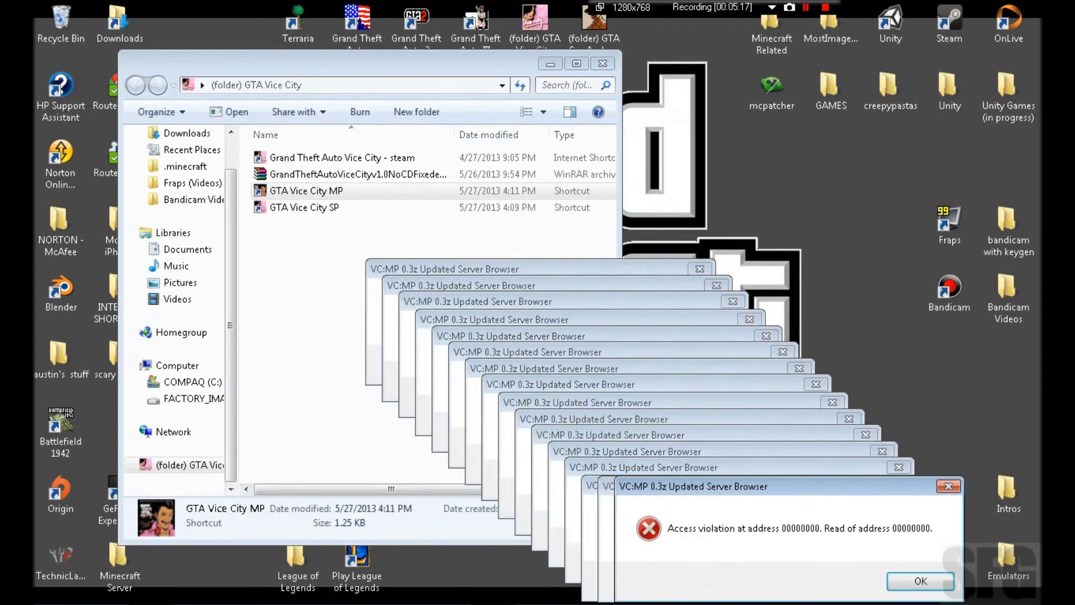
# Switch to Windows Task Manager and end the vc-mp.exe process to clear the server browser's error windows.
pyautogui.moveTo(726, 486); pyautogui.dragTo(805, 486)
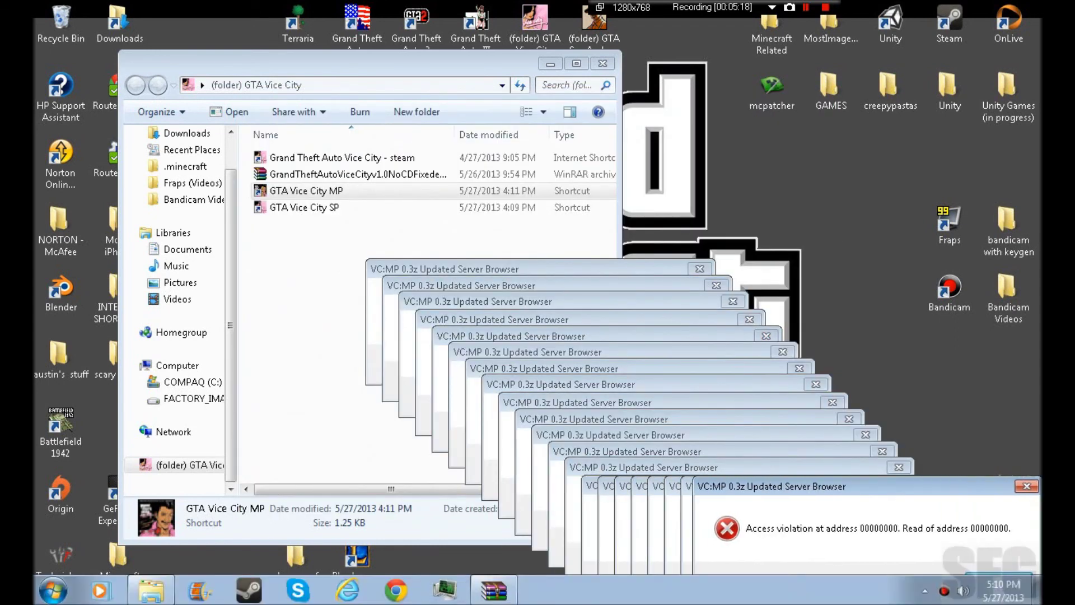
pyautogui.hotkey('ctrl', 'shift', 'Escape')
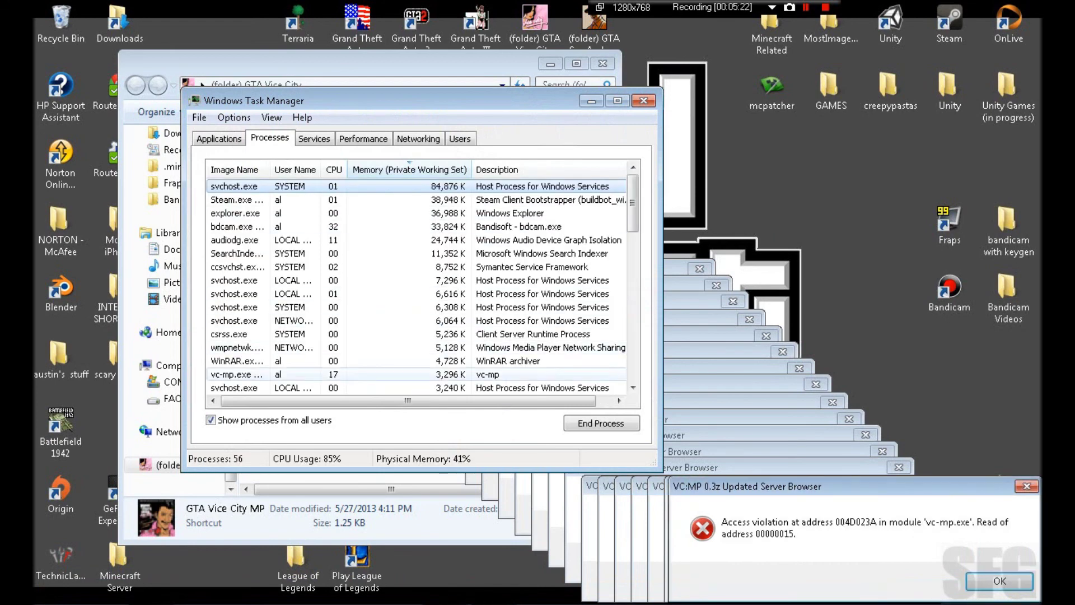
pyautogui.click(416, 374)
pyautogui.click(600, 423)
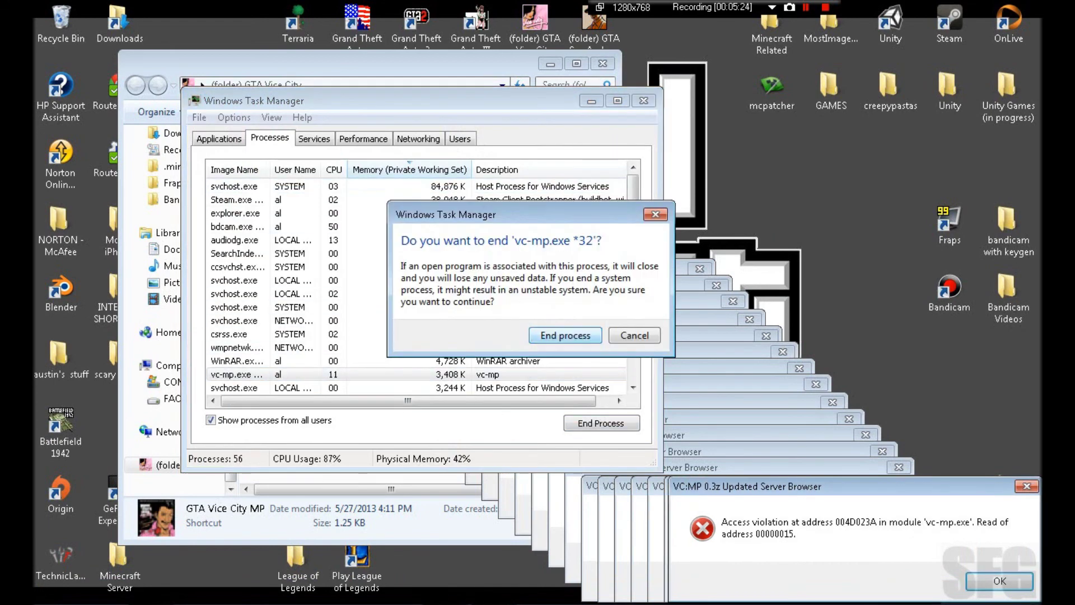
pyautogui.click(564, 335)
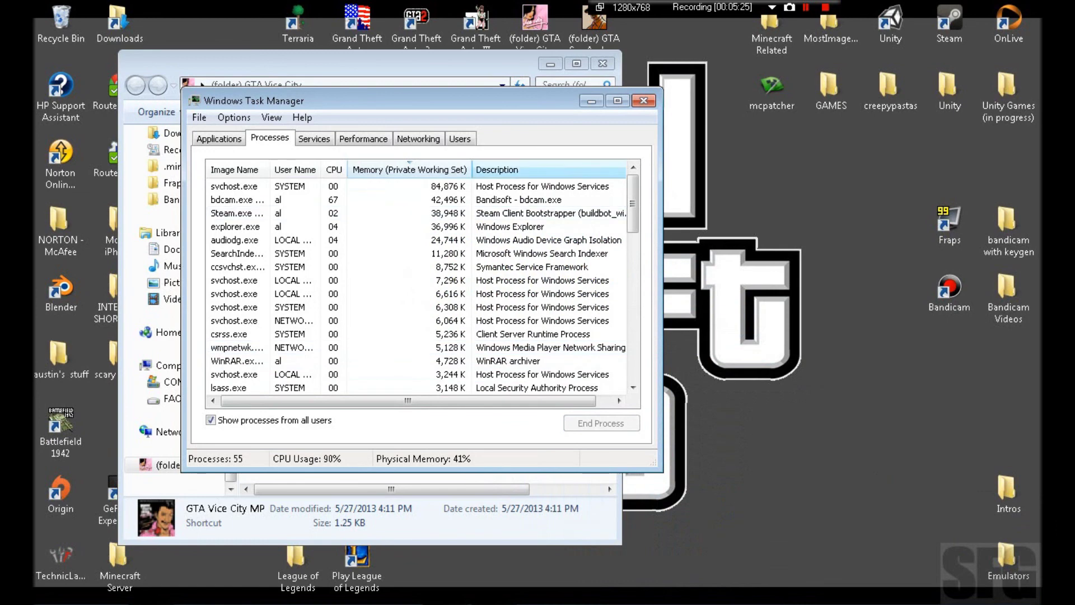